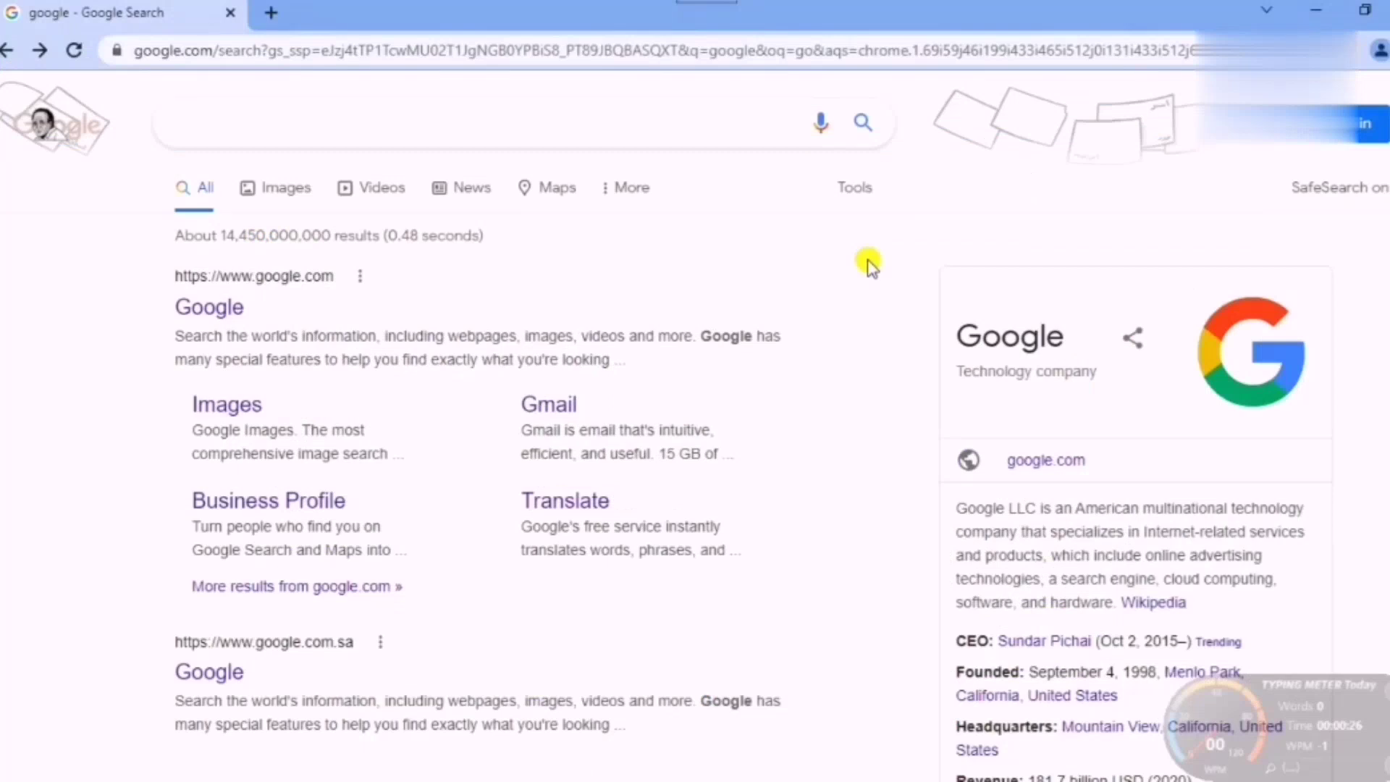
# Search Google for 'pak urdu installer', using the suggestion offered after typing 'park urdu'
pyautogui.click(588, 123)
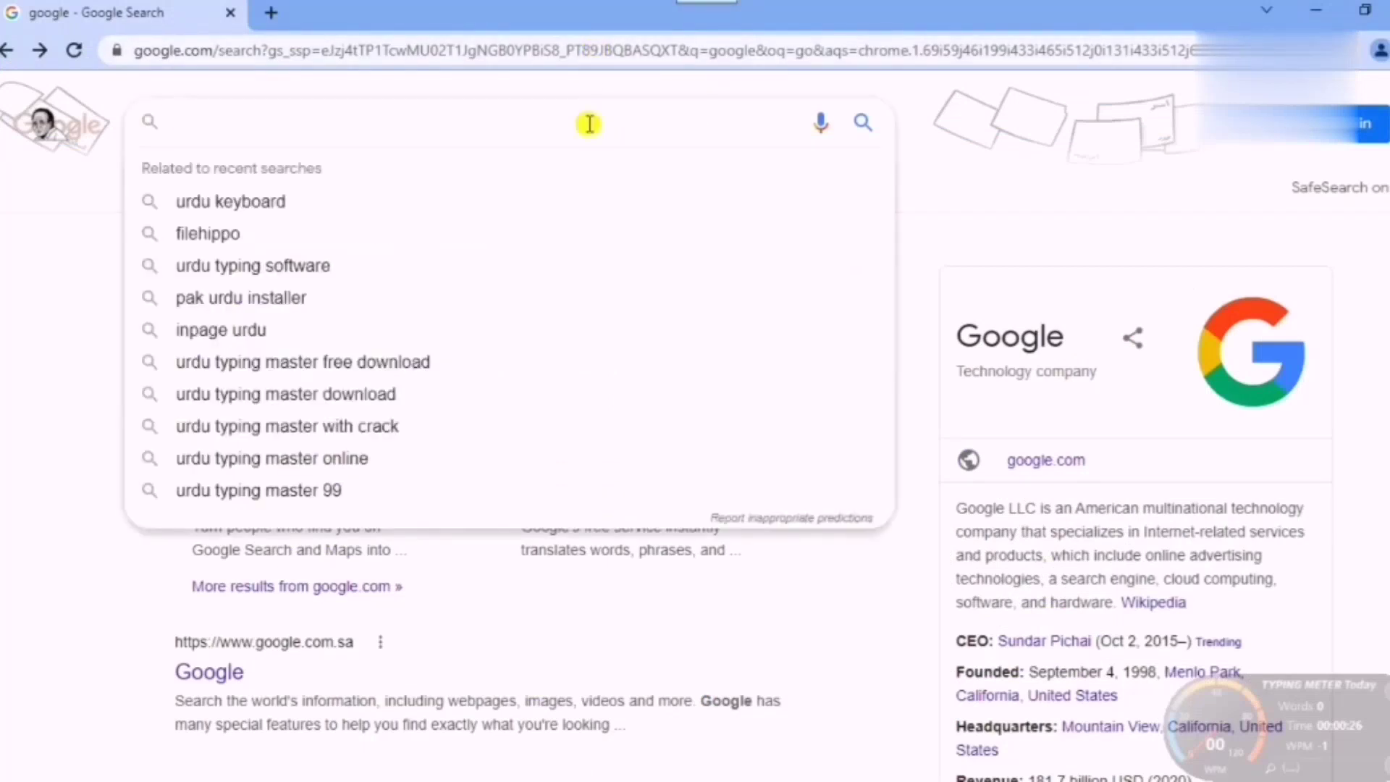
pyautogui.write('par')
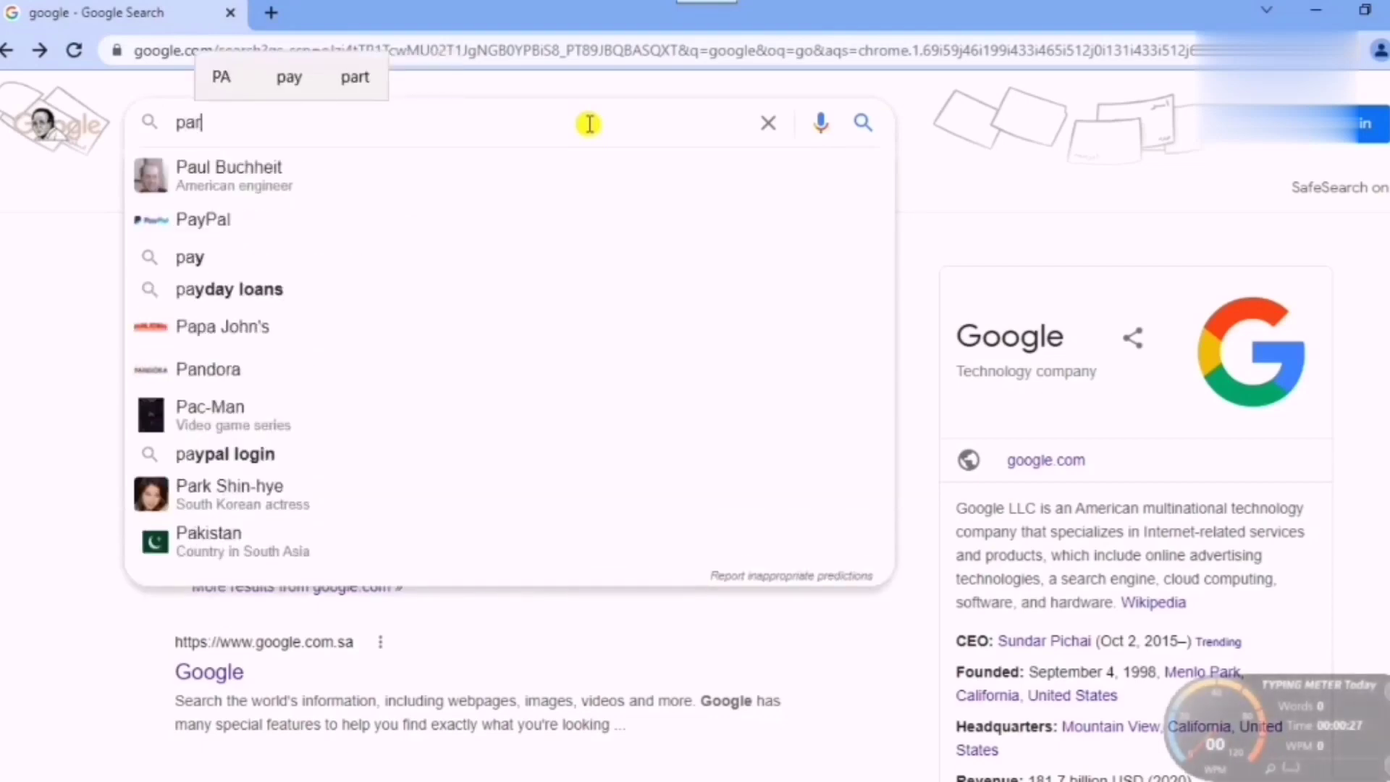
pyautogui.write('k ur')
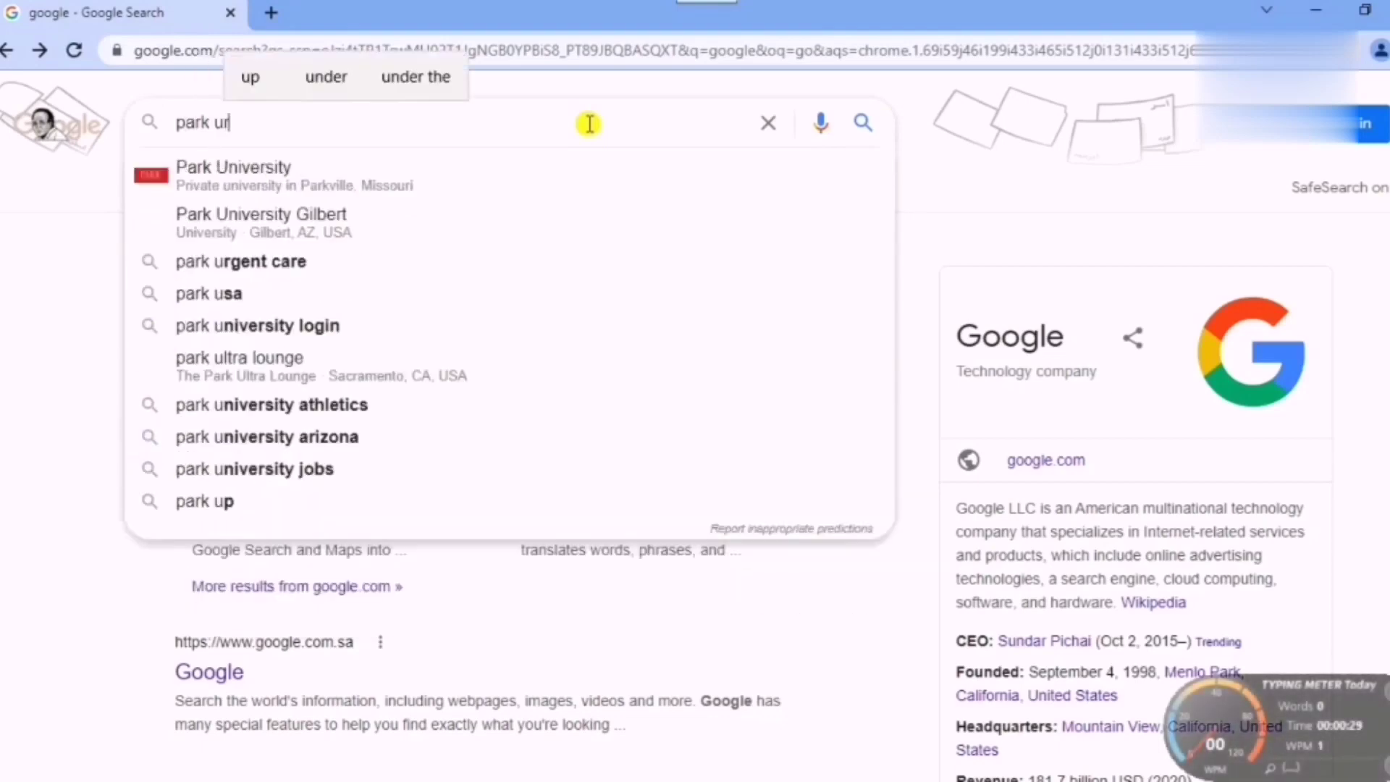
pyautogui.write('du')
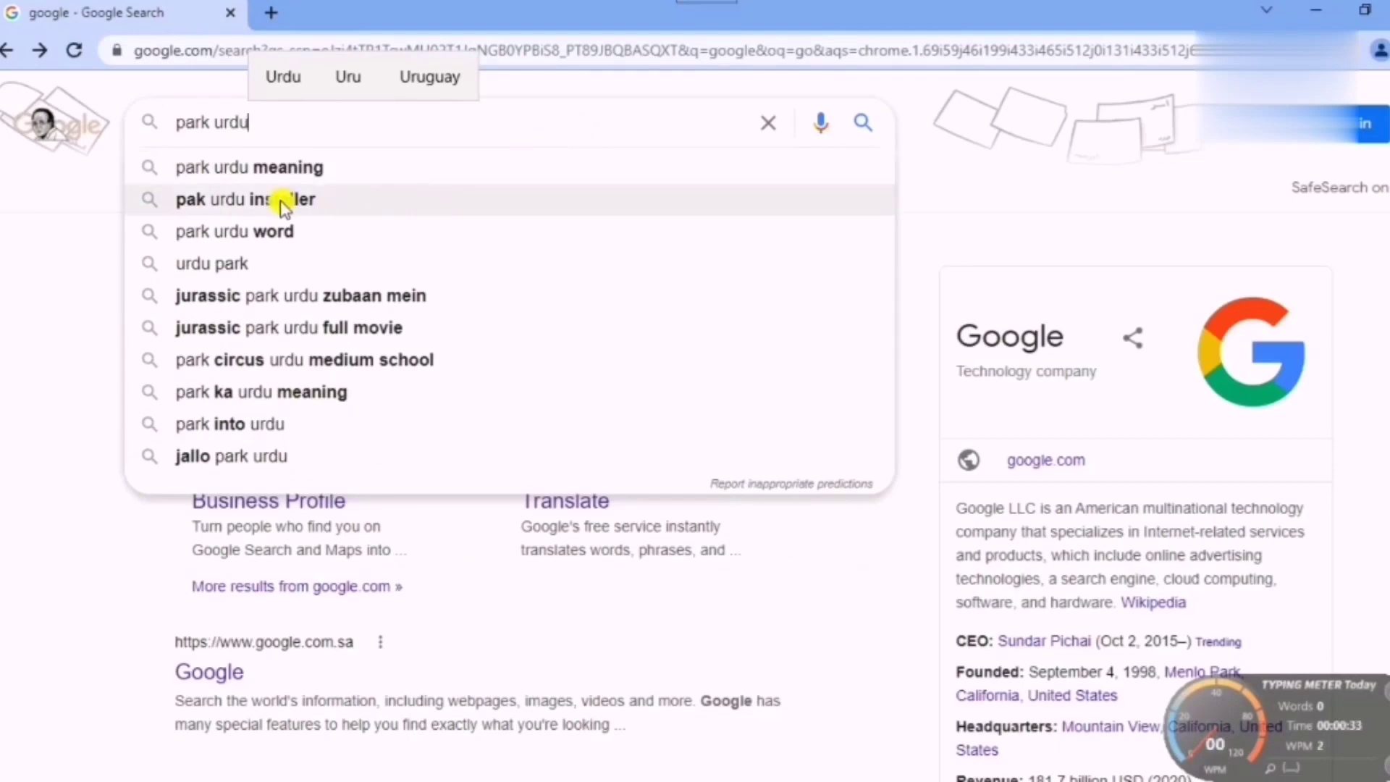
pyautogui.click(331, 208)
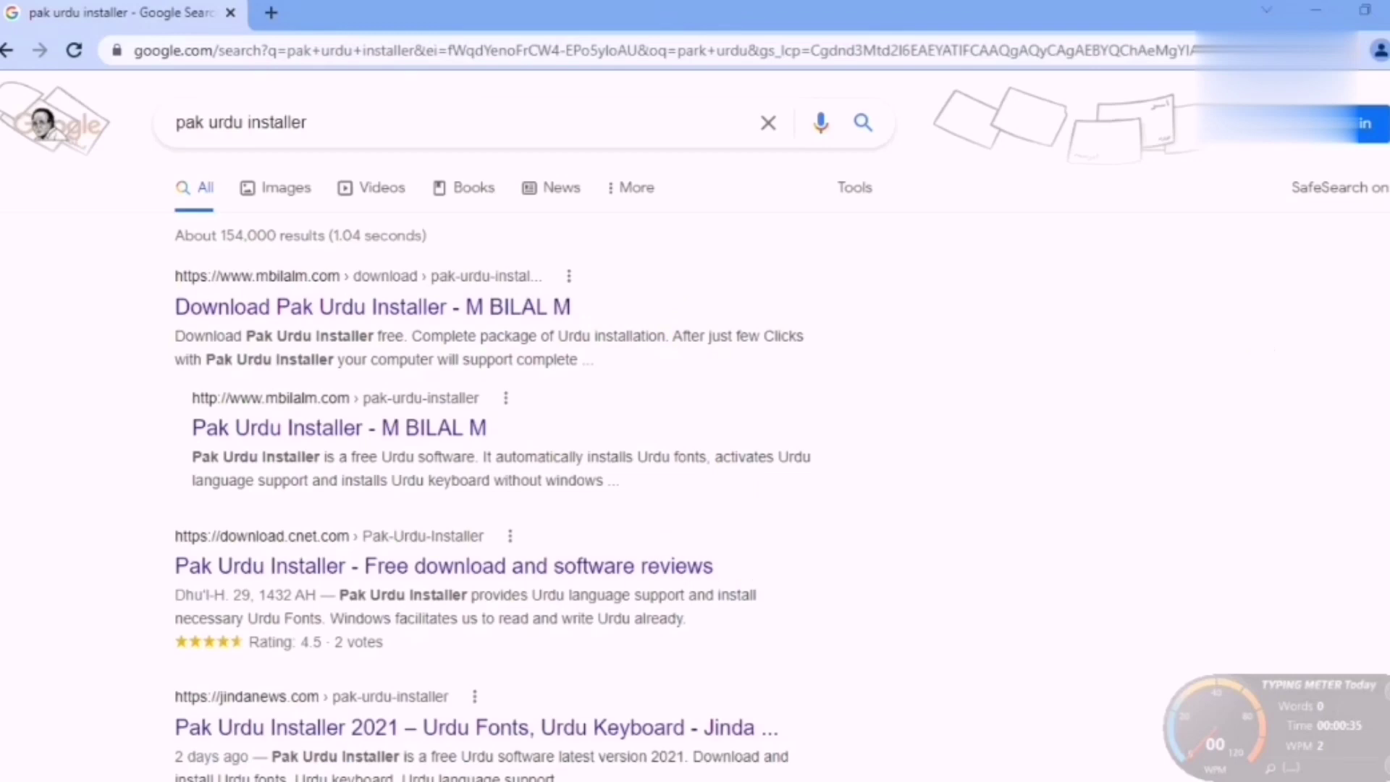
# Download pak-urdu-installer.zip (14.5 MB) from the CNET Pak Urdu Installer page with Download Now
pyautogui.scroll(-2, 695, 426)
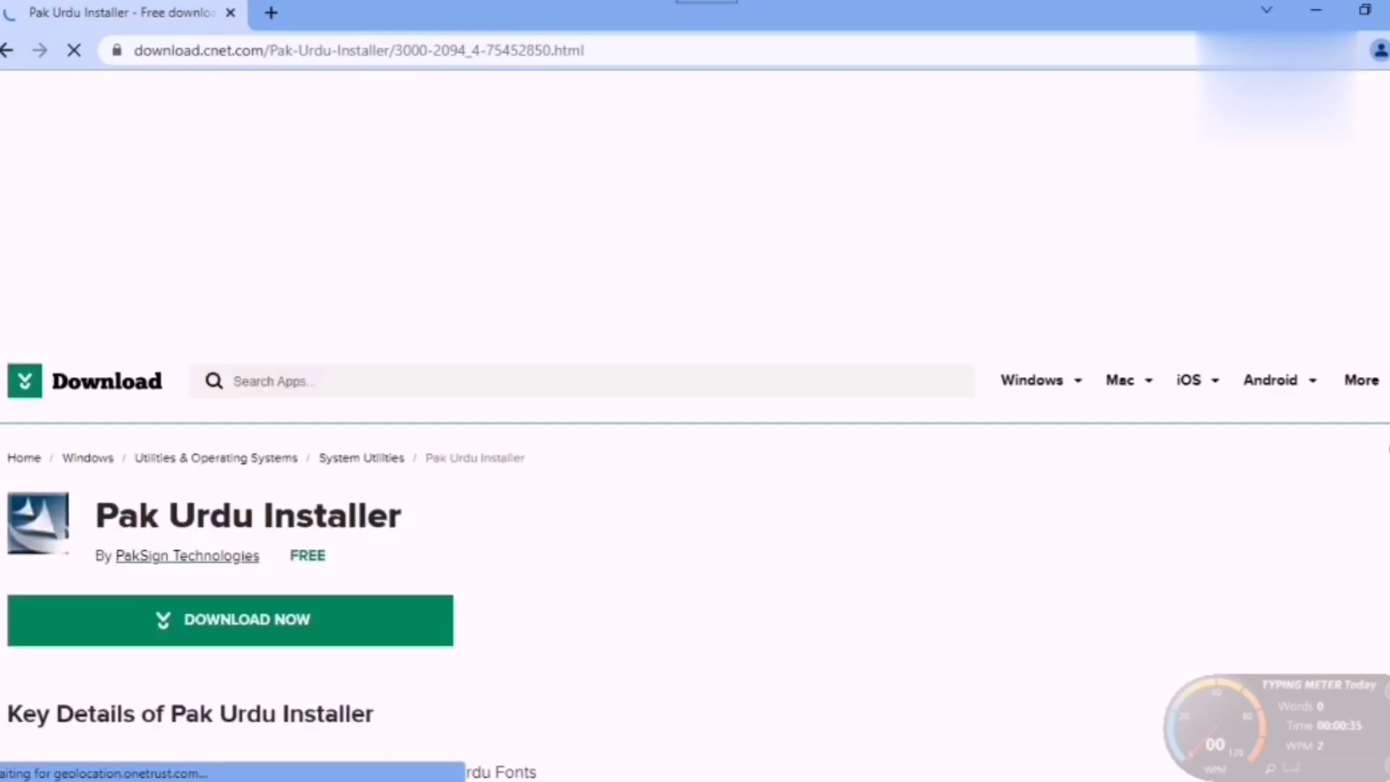
pyautogui.scroll(-5, 694, 434)
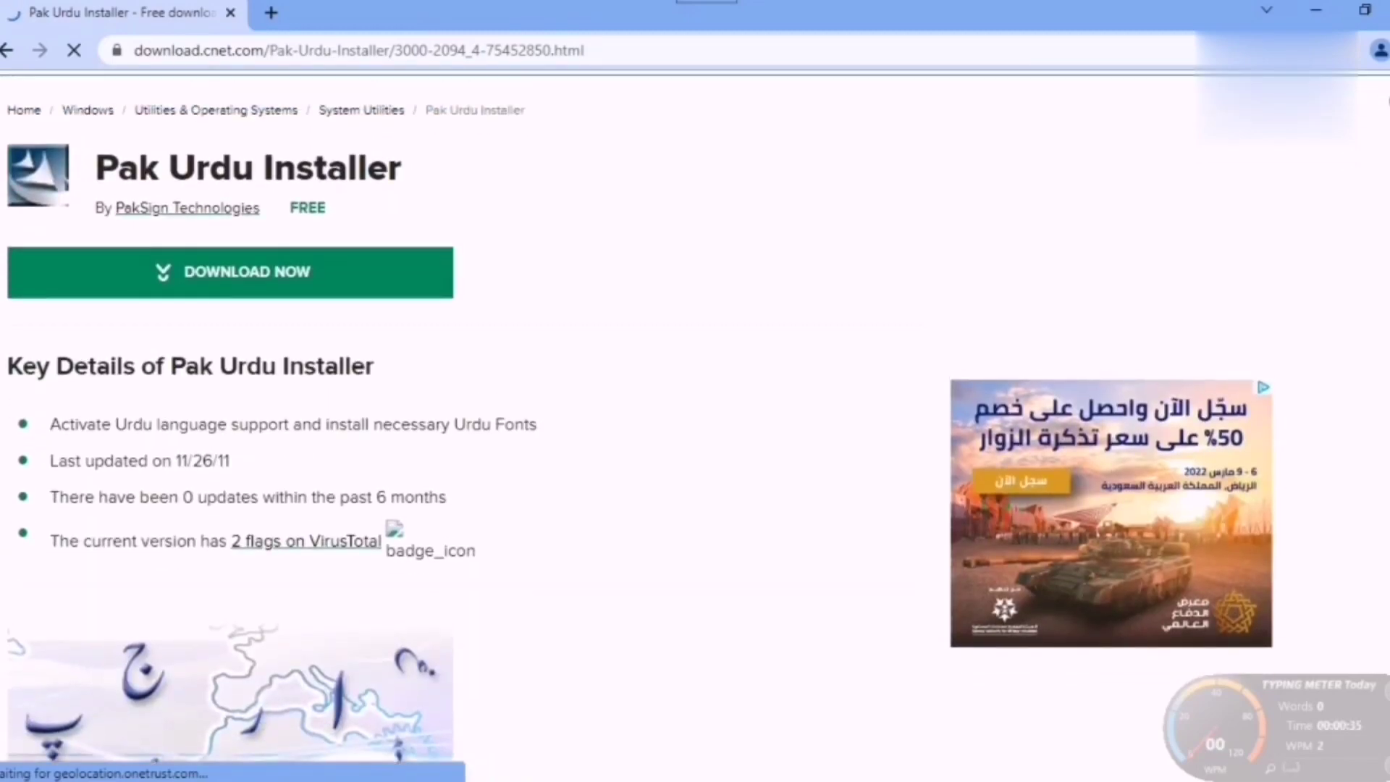
pyautogui.click(377, 286)
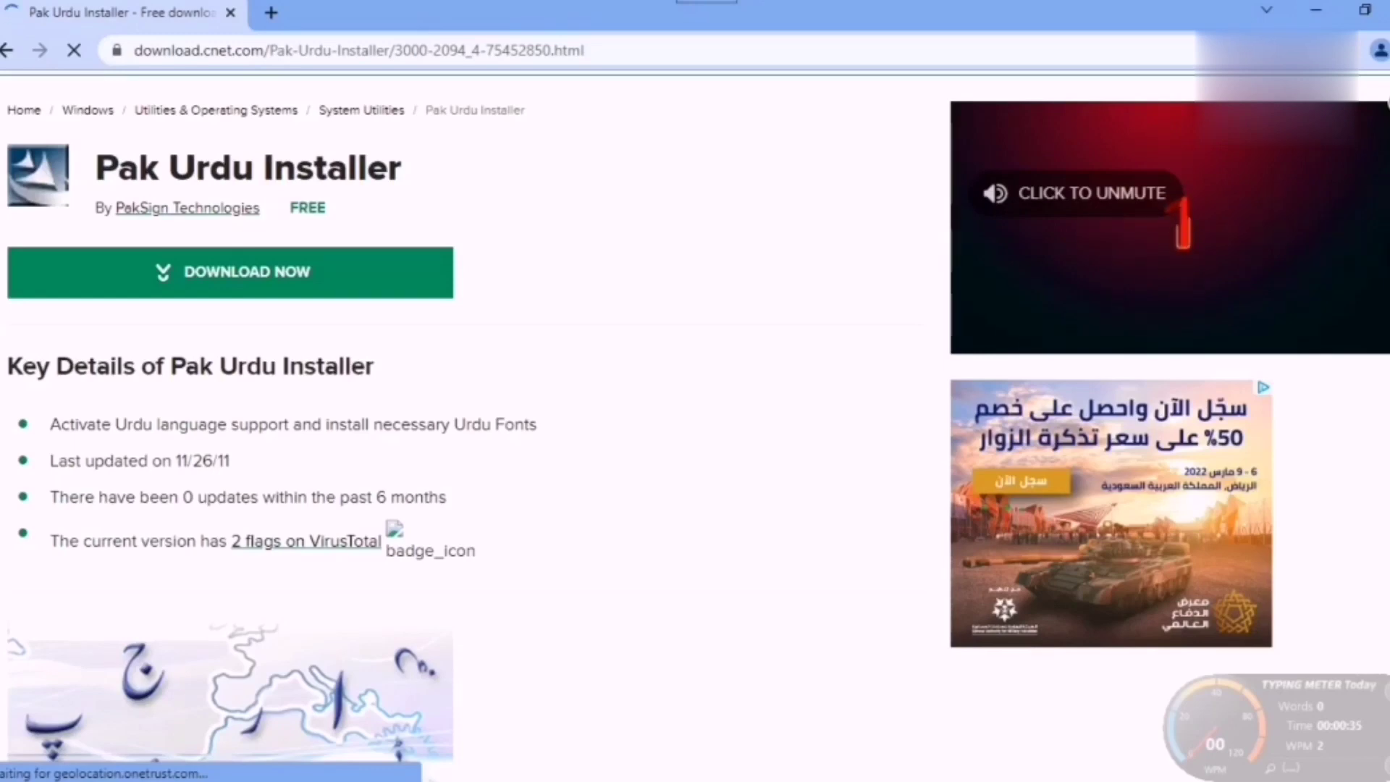
pyautogui.click(246, 275)
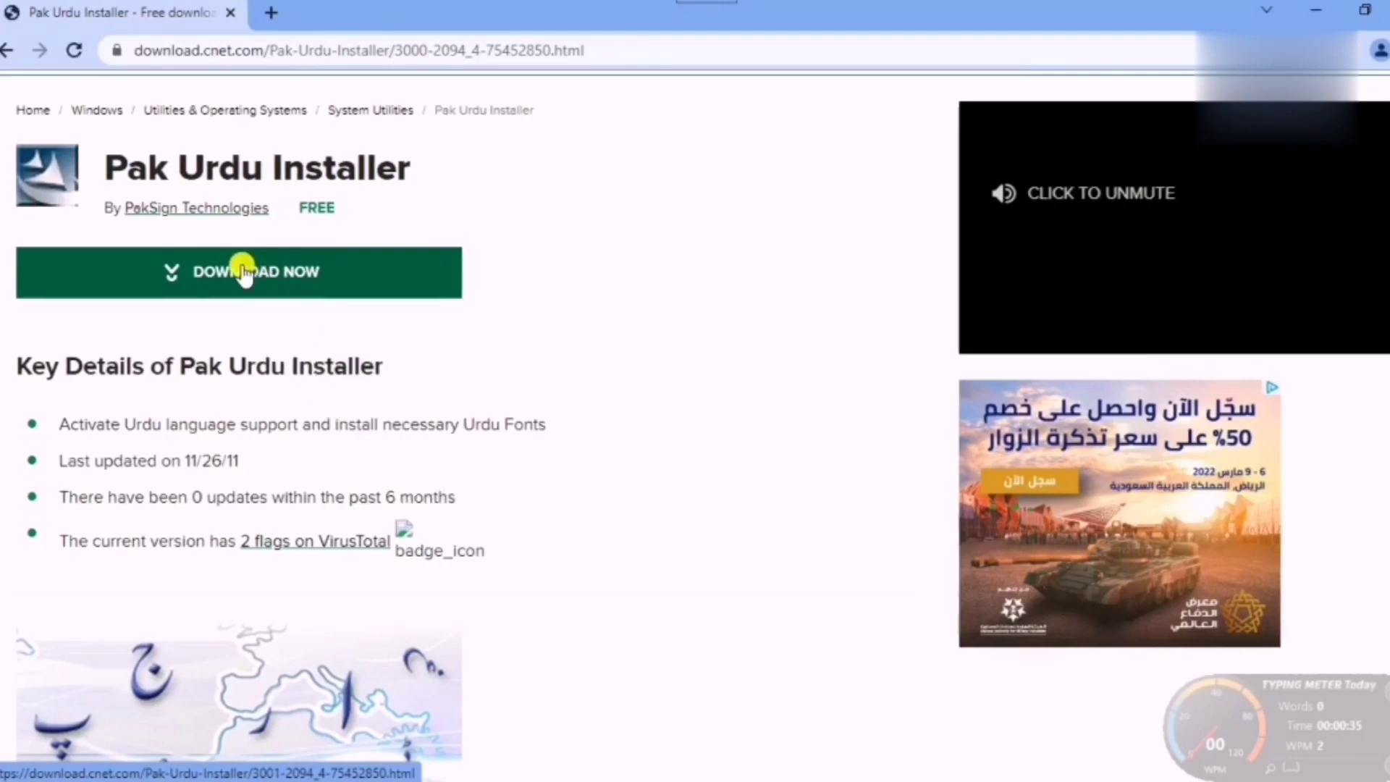
pyautogui.click(244, 274)
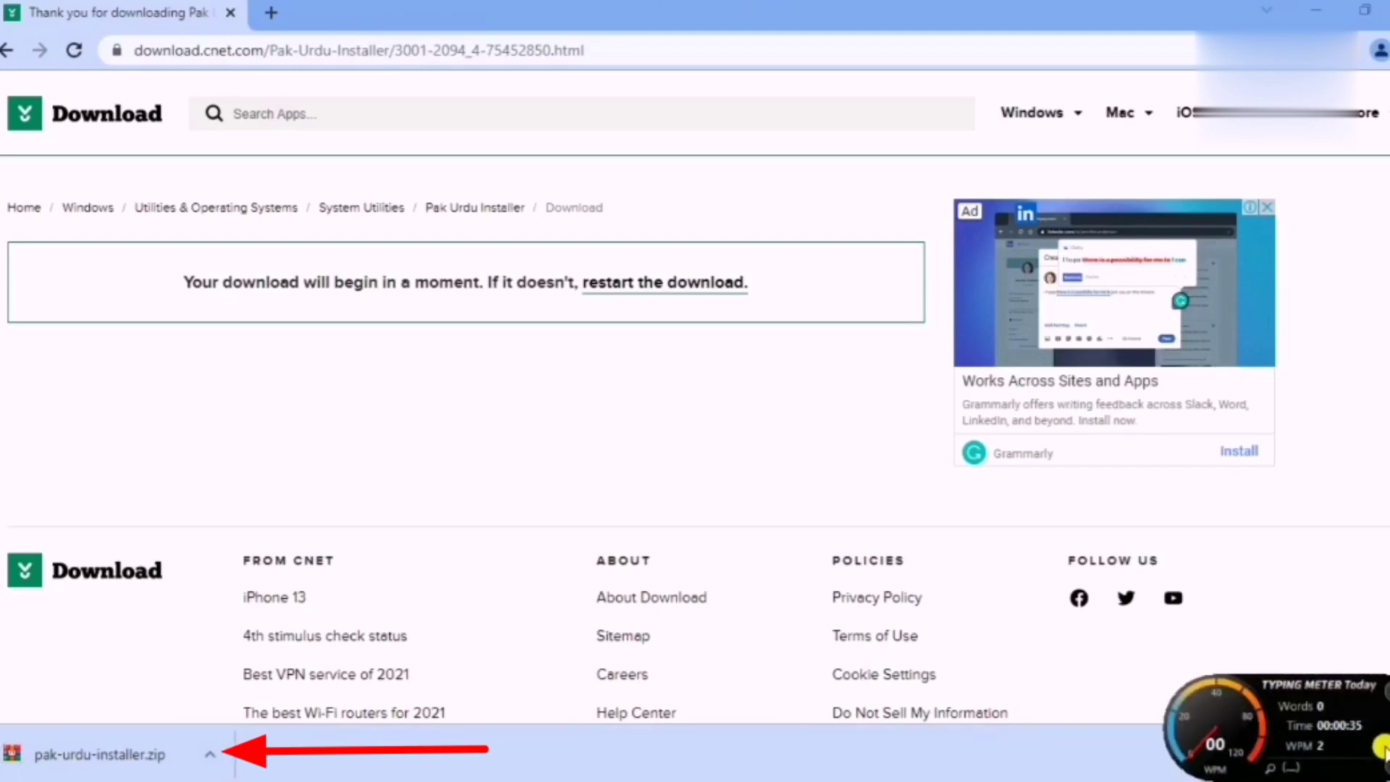
# Move the typing meter widget up, then show the downloaded pak-urdu-installer zip in its Downloads folder
pyautogui.moveTo(1356, 732); pyautogui.dragTo(1369, 661)
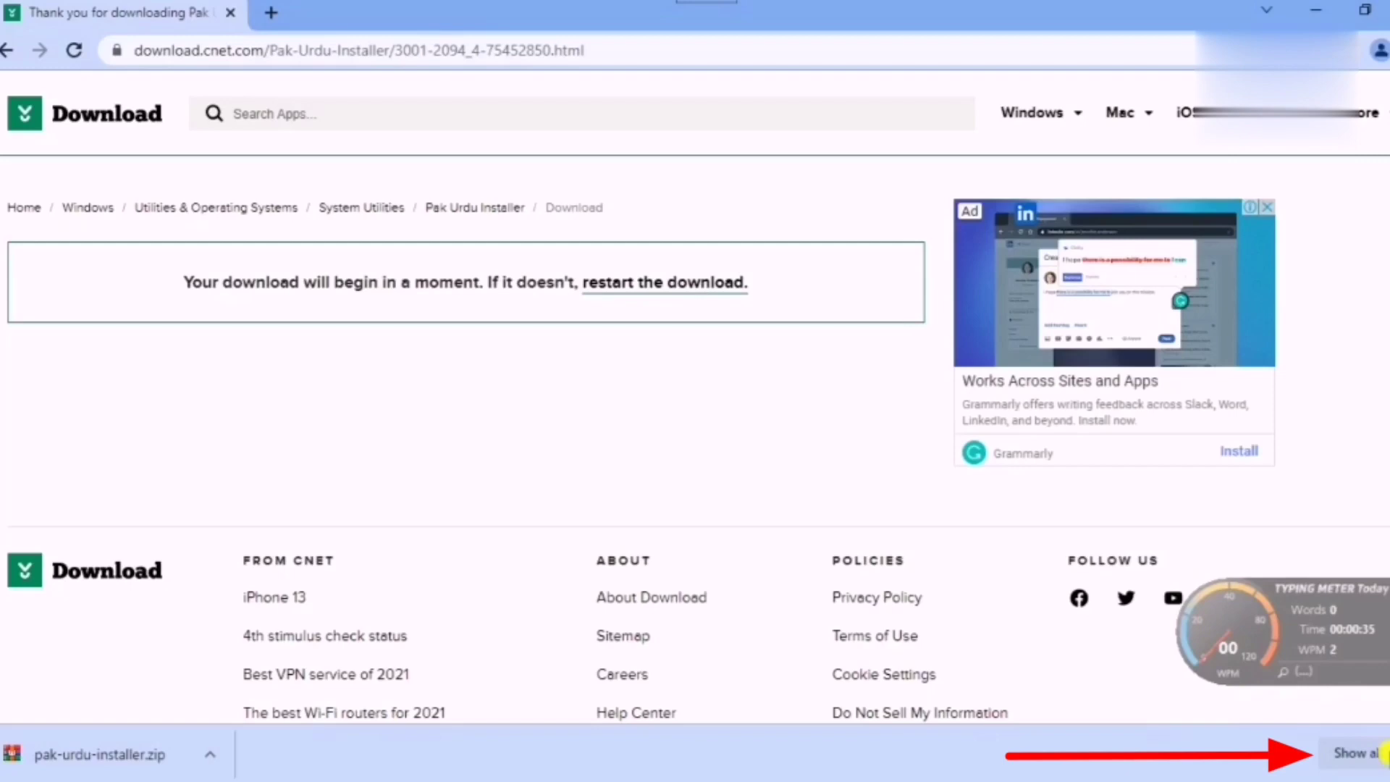
pyautogui.click(1353, 754)
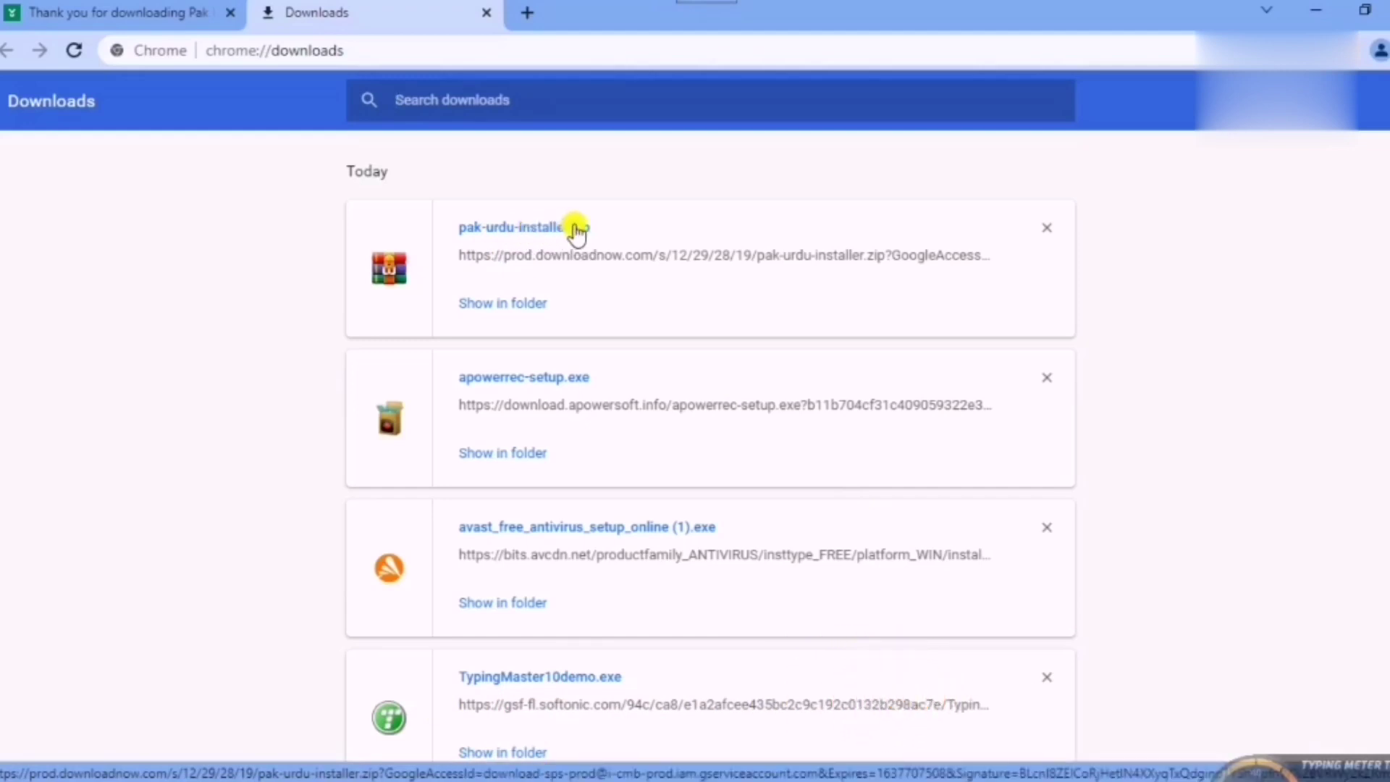
pyautogui.click(511, 304)
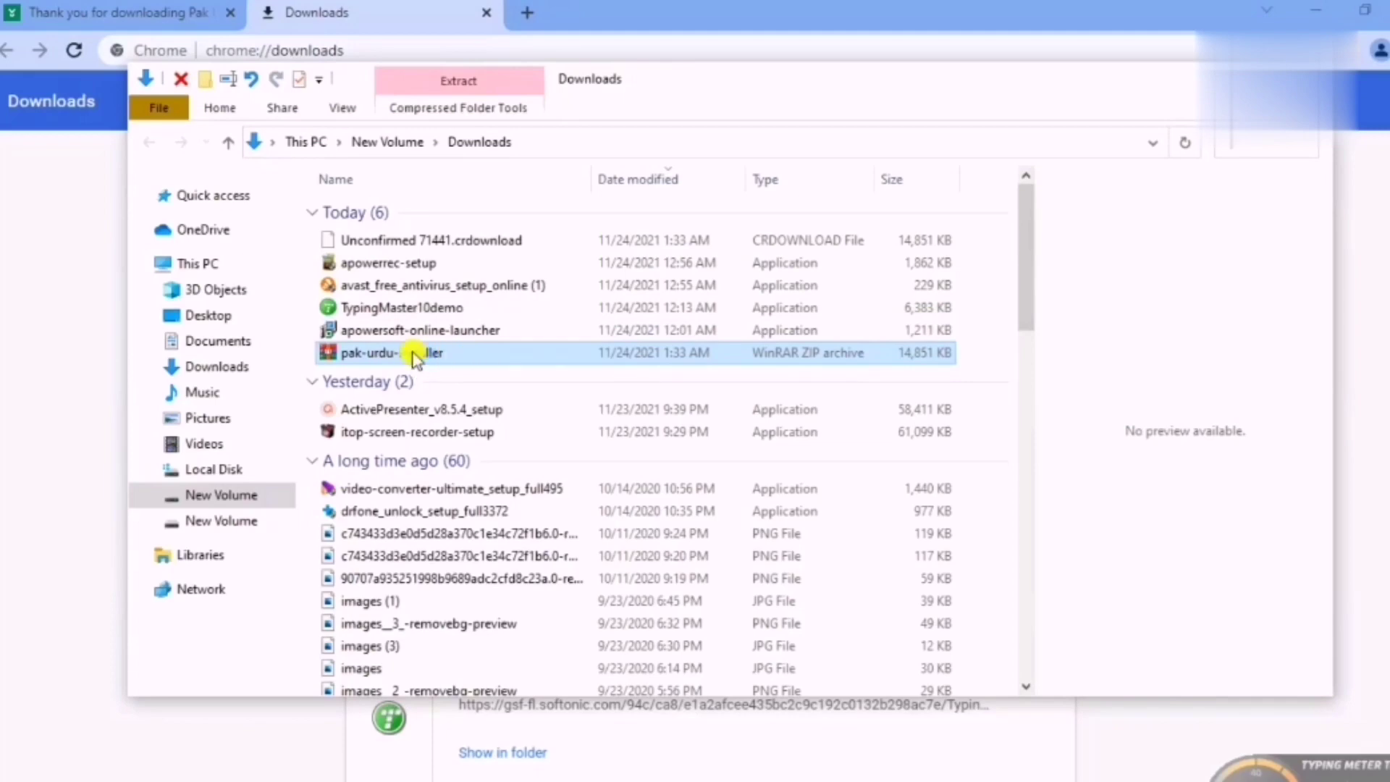
# Open pak-urdu-installer.zip in WinRAR, dismiss the licence reminder, and run Pak-Urdu-Installer.exe
pyautogui.doubleClick(416, 355)
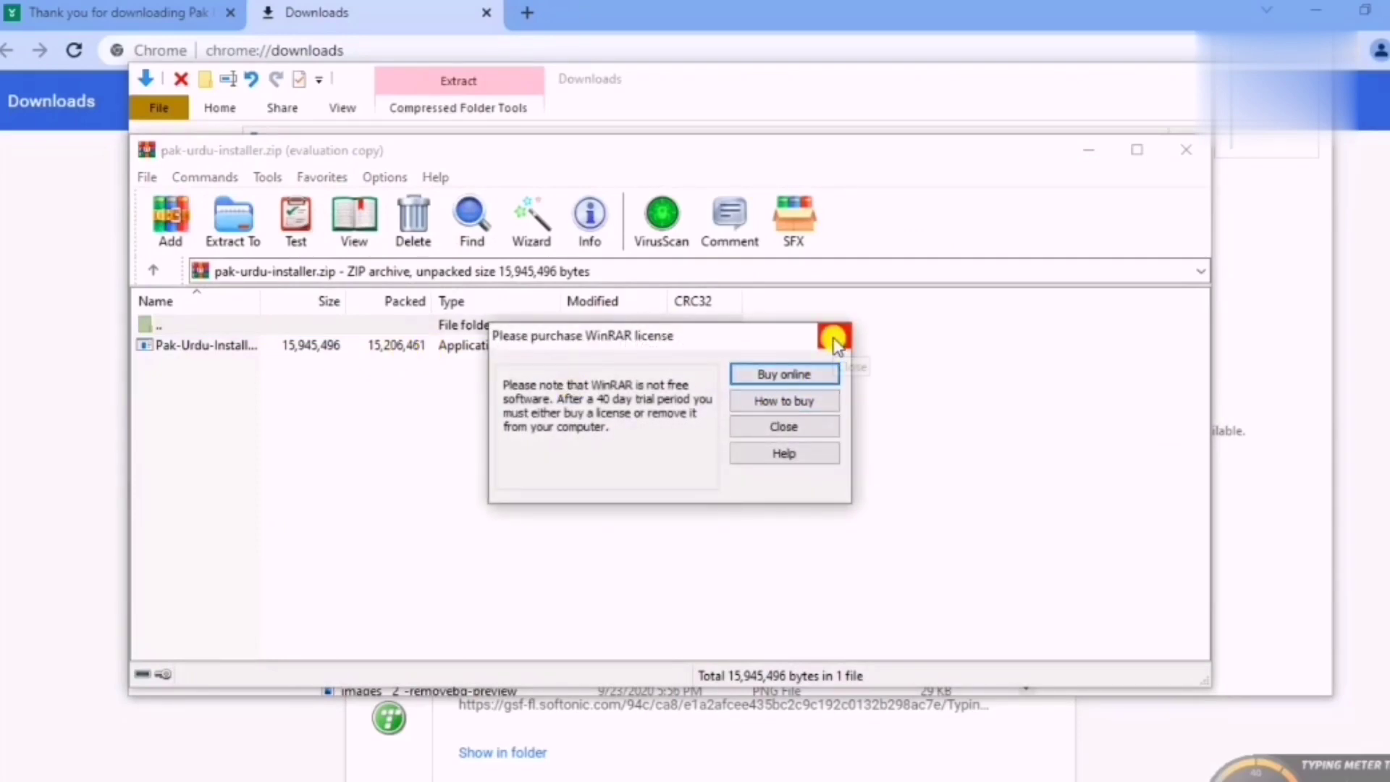
pyautogui.click(834, 337)
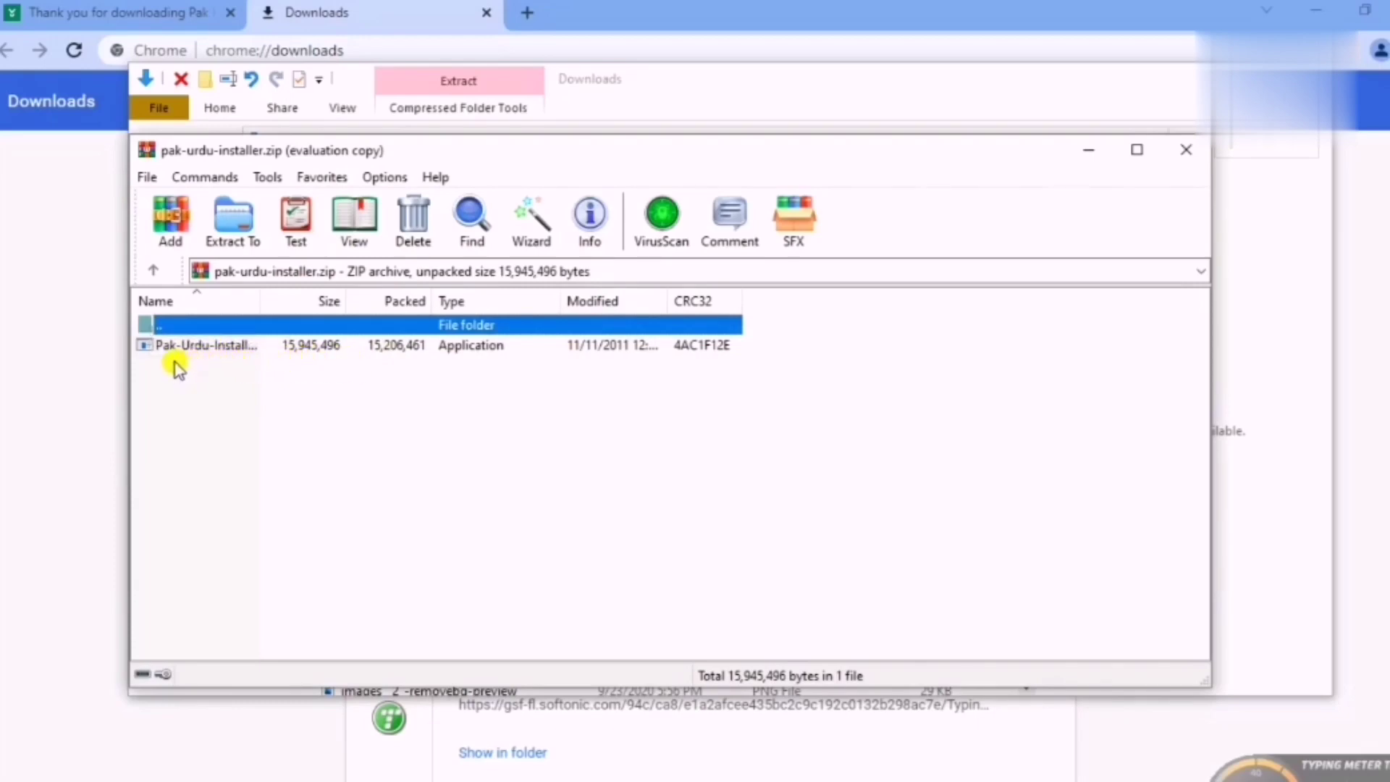
pyautogui.doubleClick(194, 348)
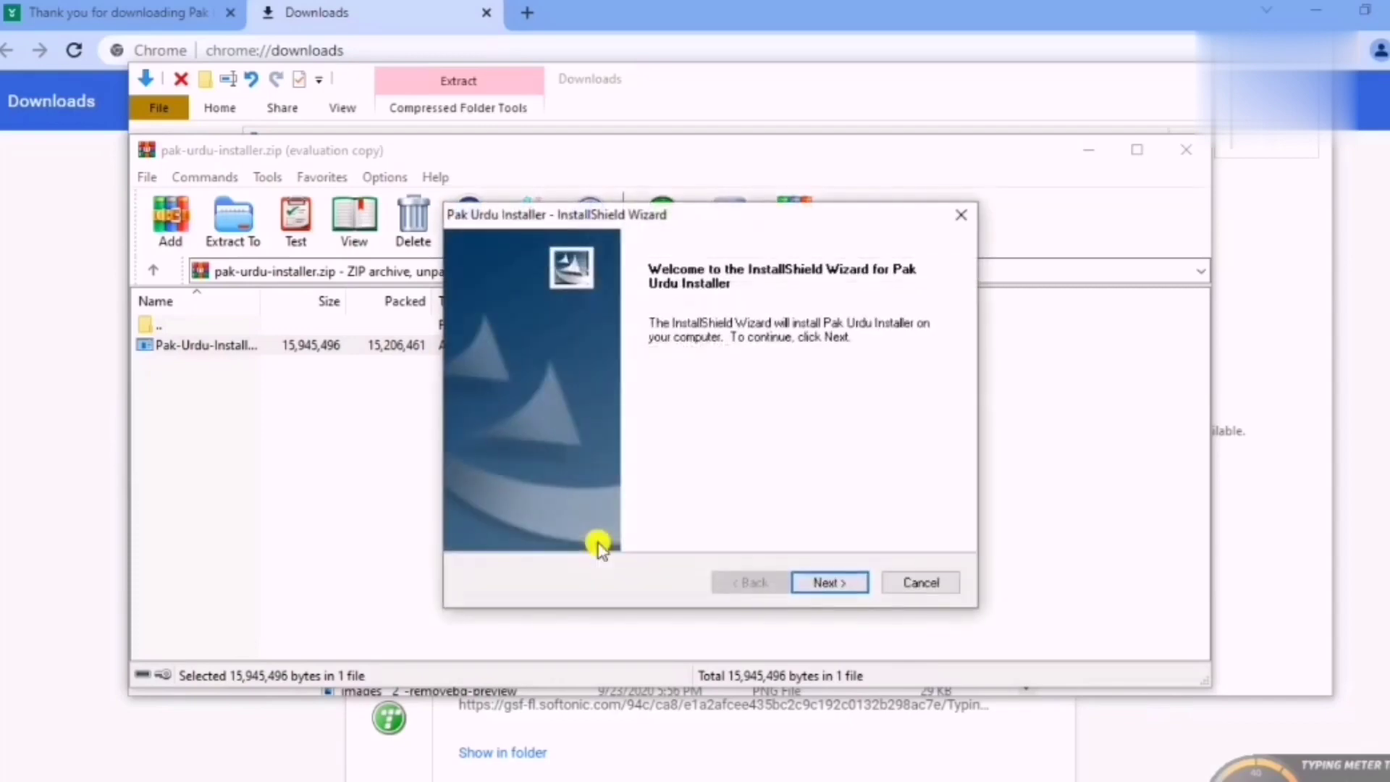
# Install Pak Urdu Installer from the wizard, minimizing WinRAR and Chrome while setup runs
pyautogui.click(831, 582)
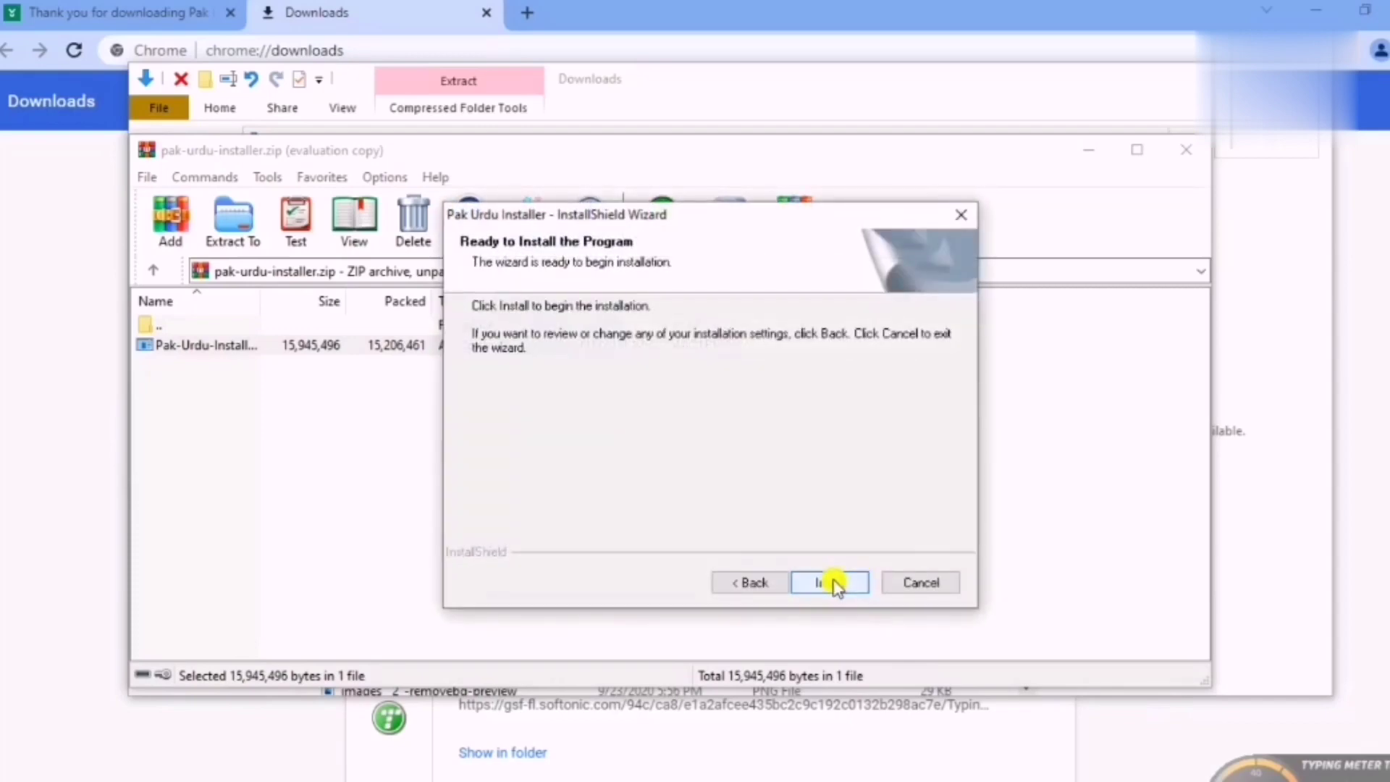
pyautogui.click(831, 583)
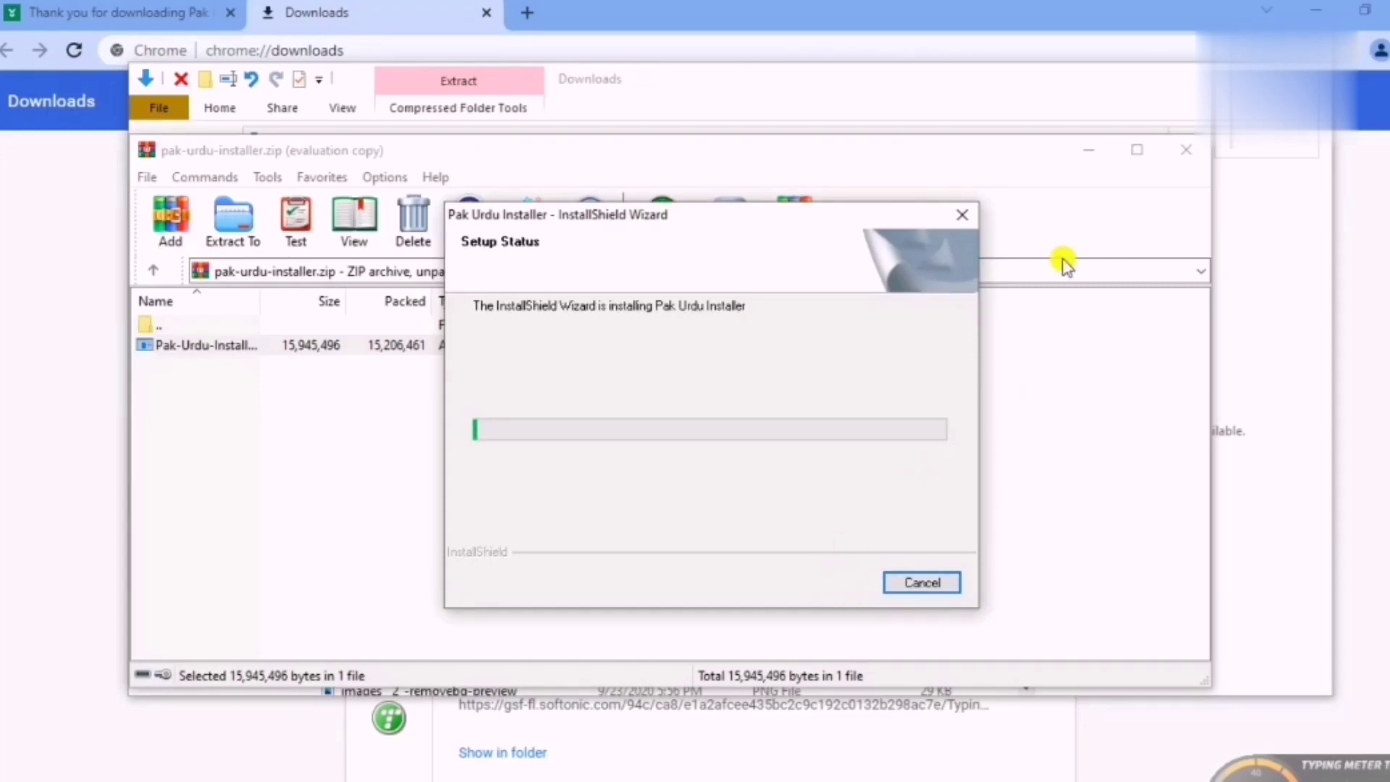
pyautogui.click(1088, 152)
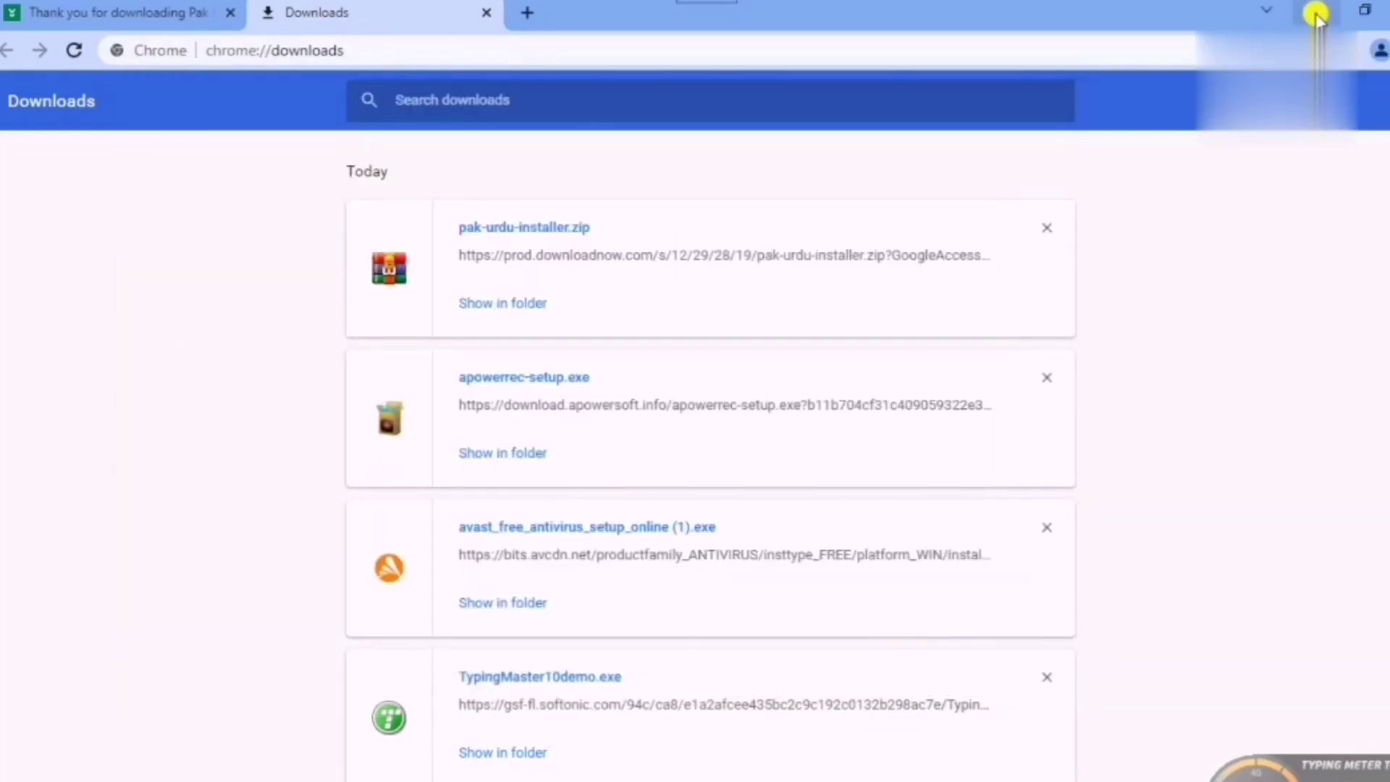
pyautogui.click(1315, 11)
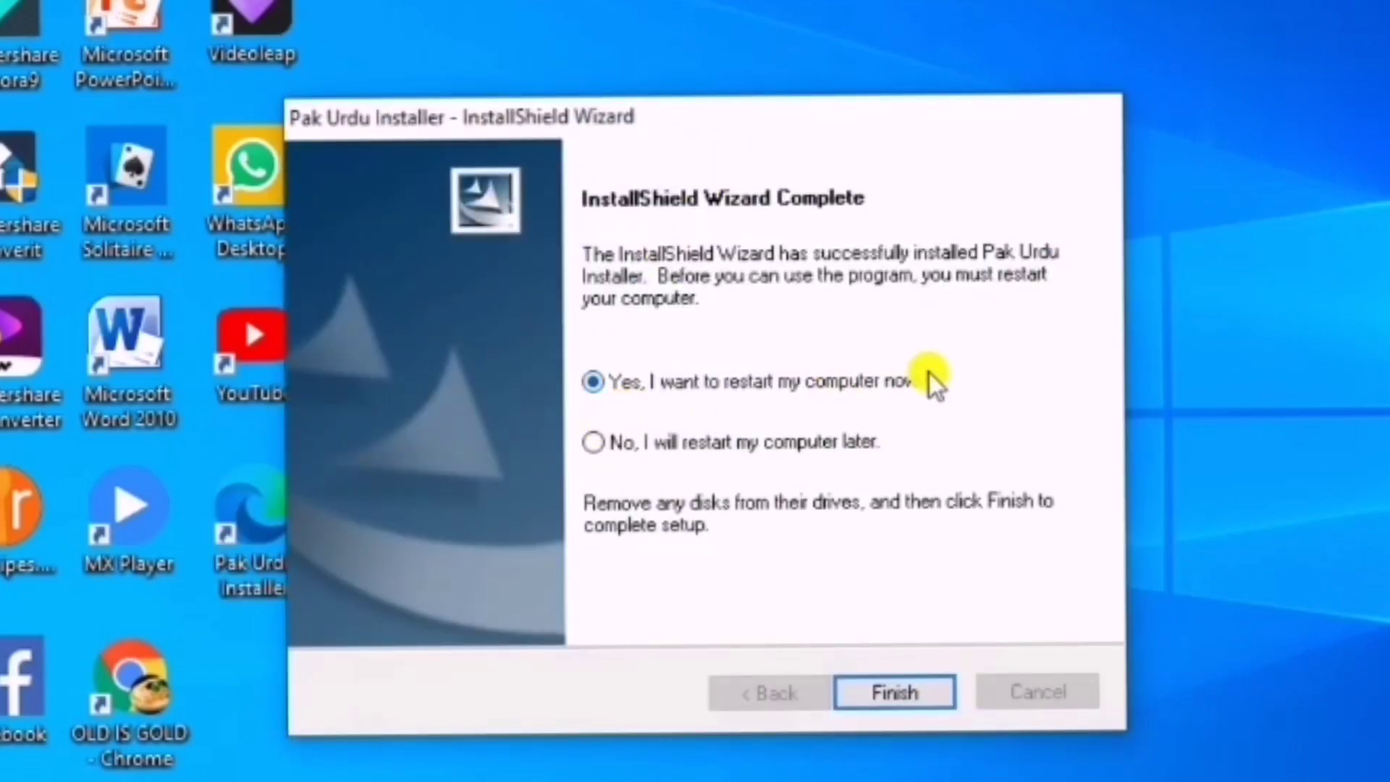
# Finish the Pak Urdu Installer wizard, choosing to restart the computer later
pyautogui.click(595, 446)
pyautogui.click(894, 691)
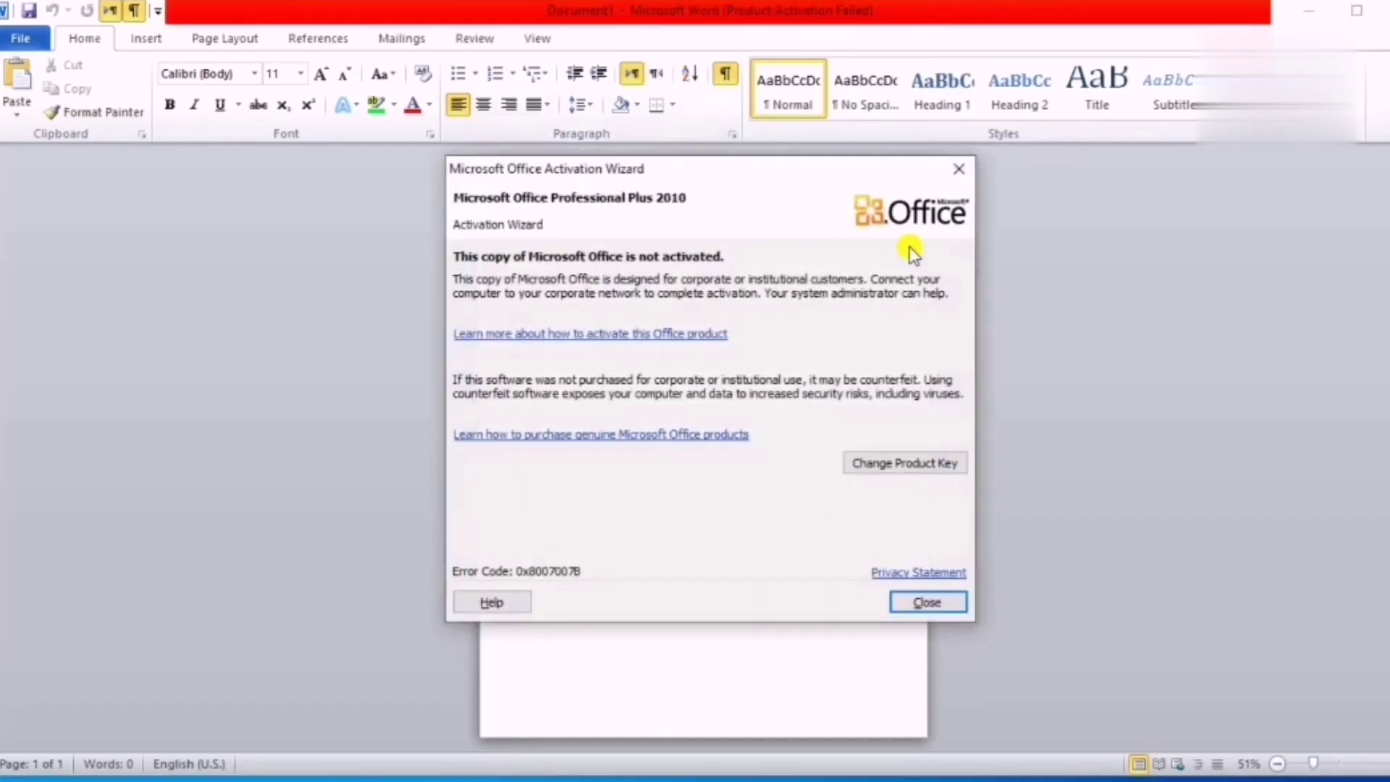
# Dismiss the activation warning, hide formatting marks, set 72-pt font, zoom to 98%, then minimize Word
pyautogui.click(959, 169)
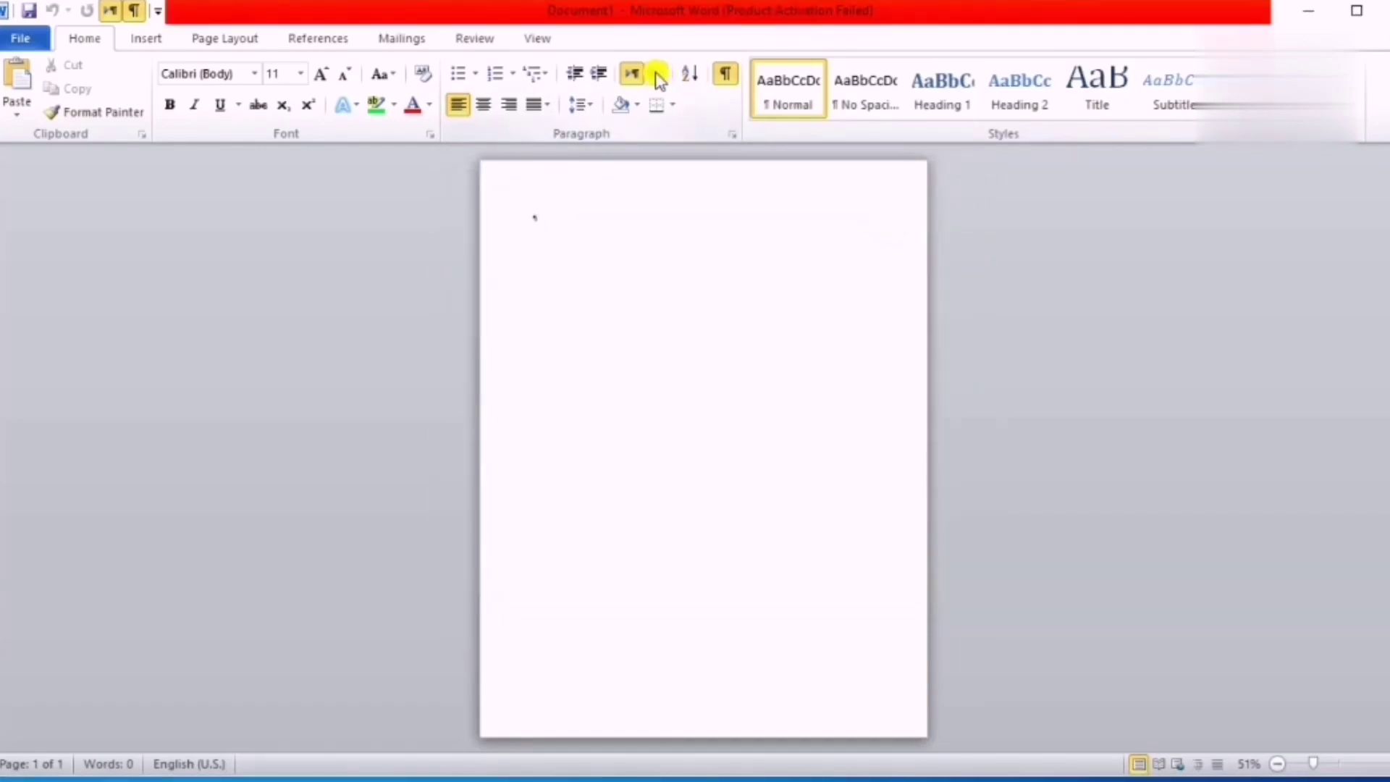
pyautogui.click(724, 74)
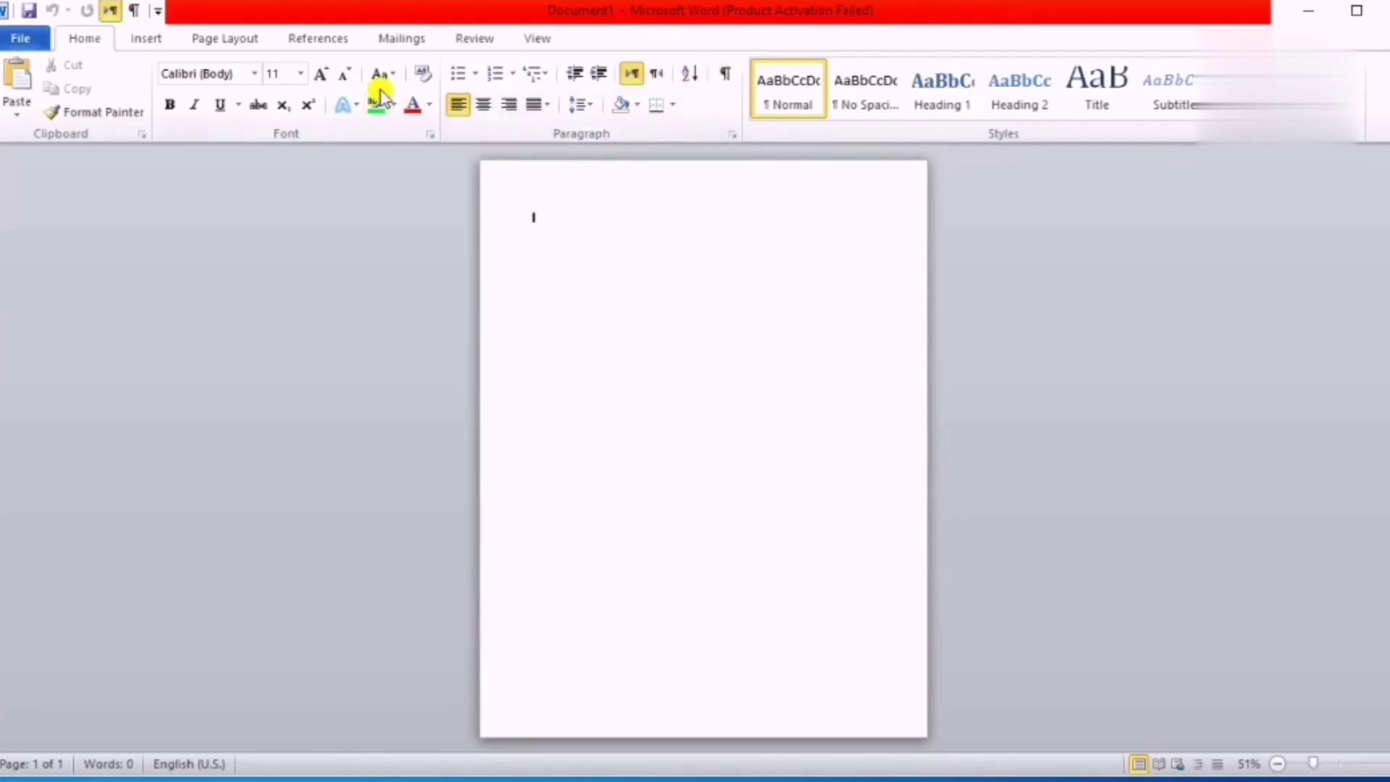
pyautogui.click(300, 73)
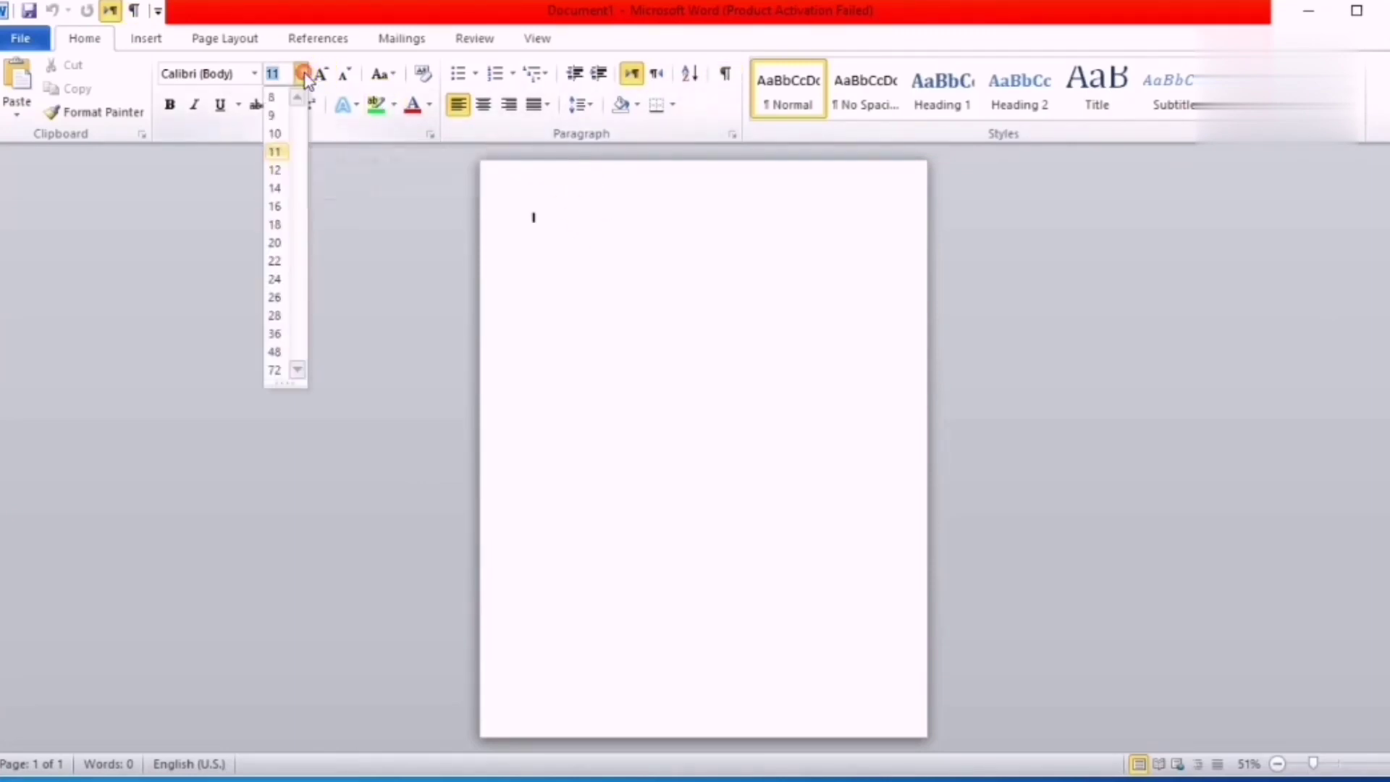
pyautogui.click(278, 372)
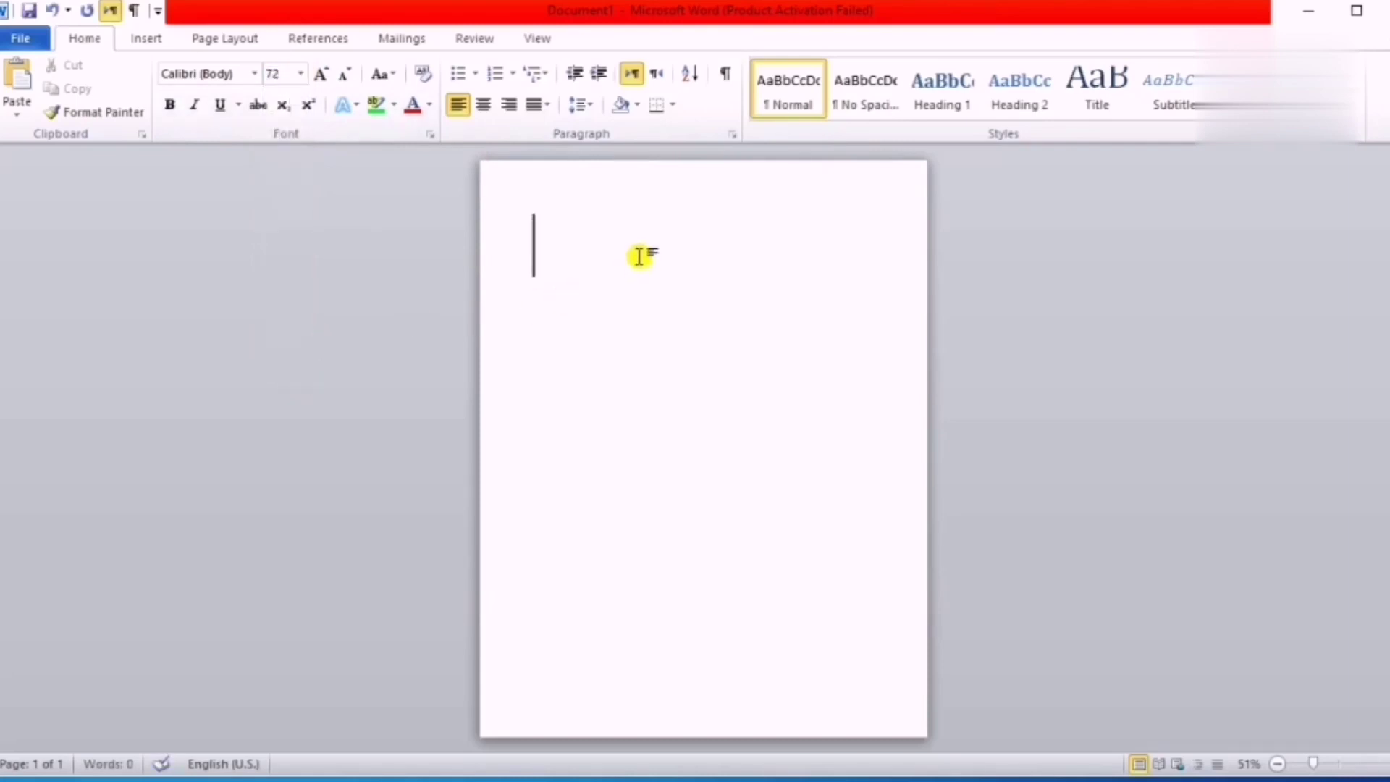
pyautogui.click(1340, 765)
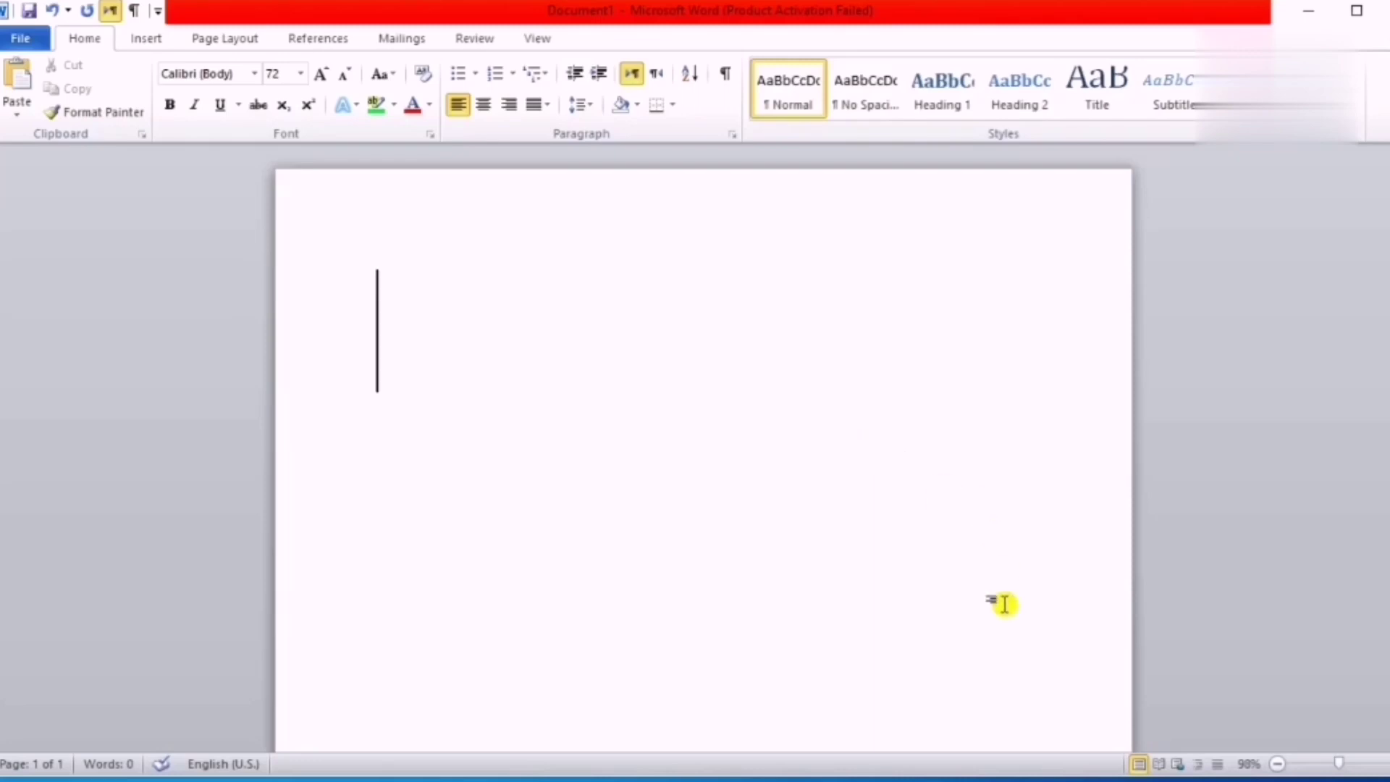
pyautogui.click(1314, 13)
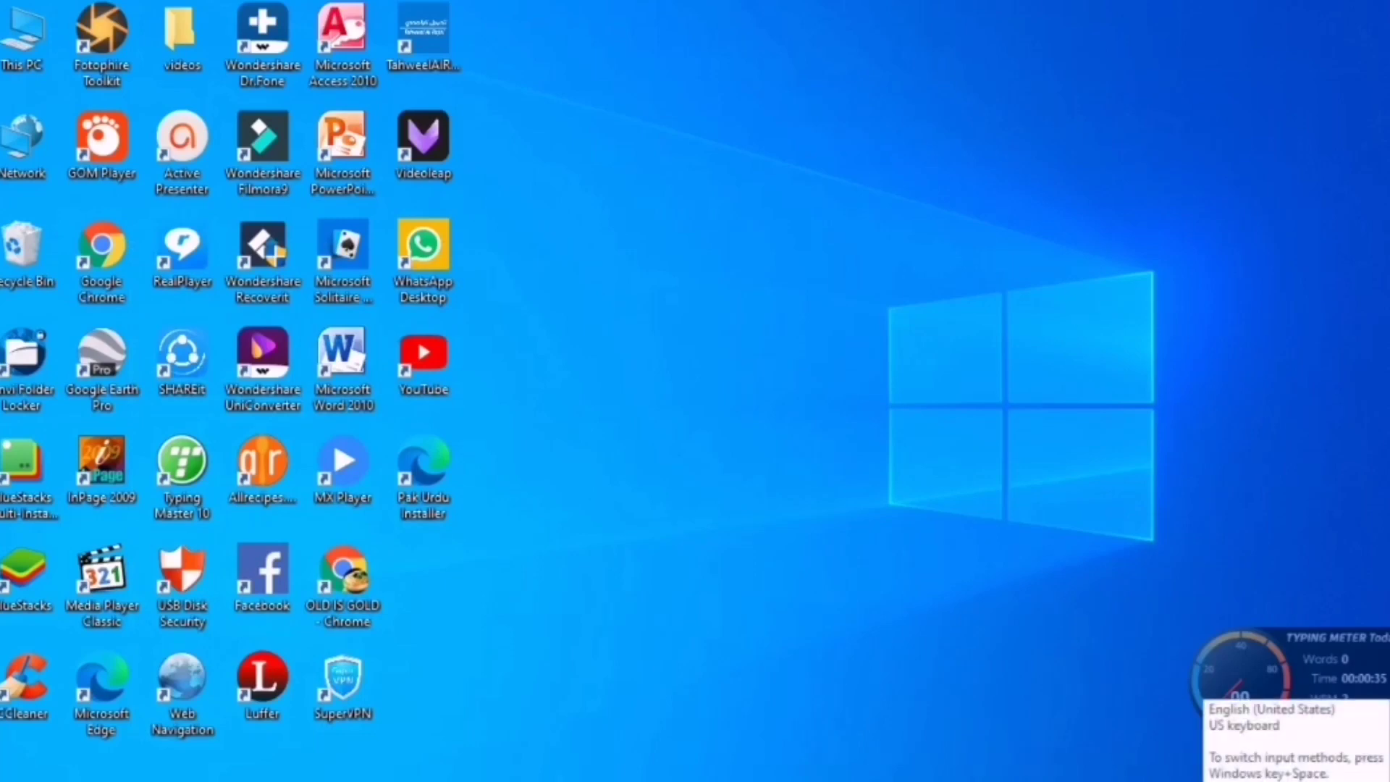
# Switch the Windows input language from ENG to the Urdu (Pakistan) keyboard
pyautogui.click(1295, 778)
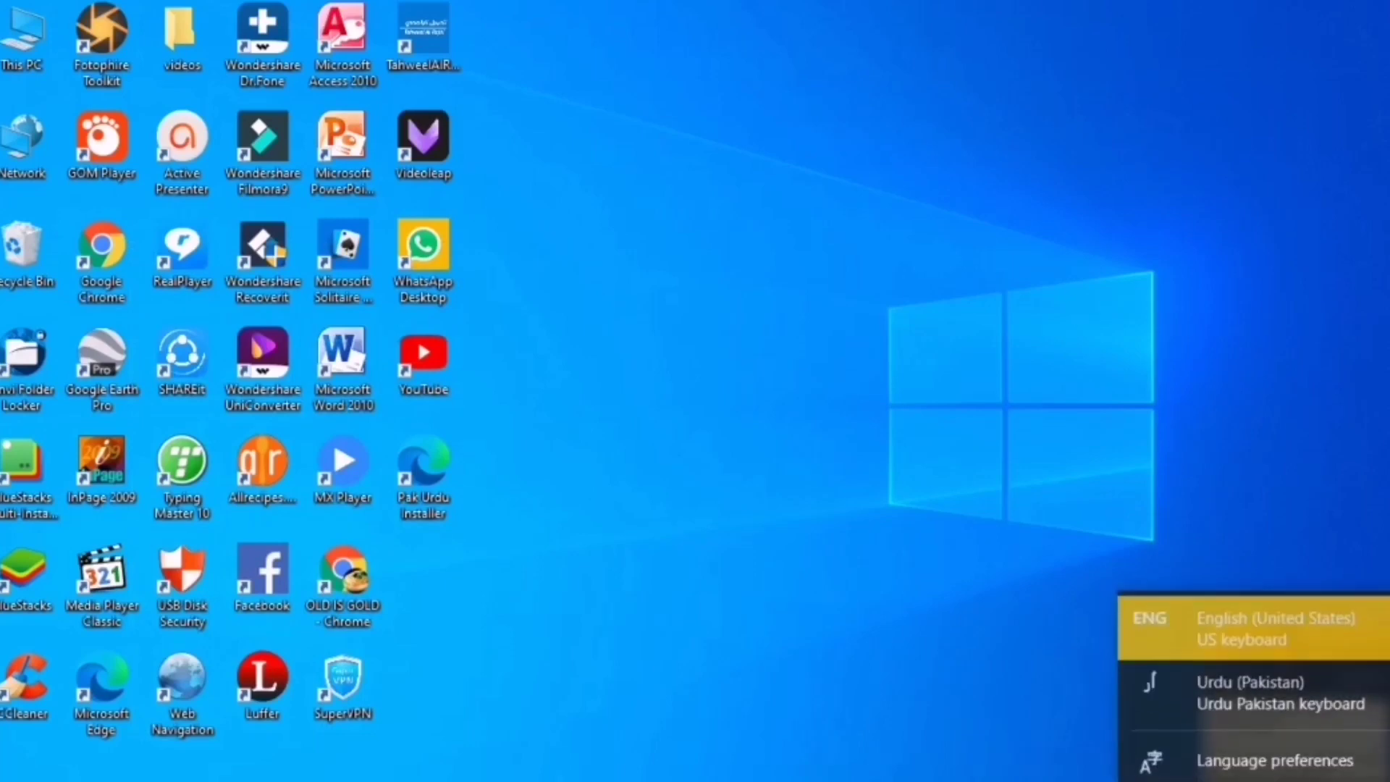
pyautogui.click(1310, 680)
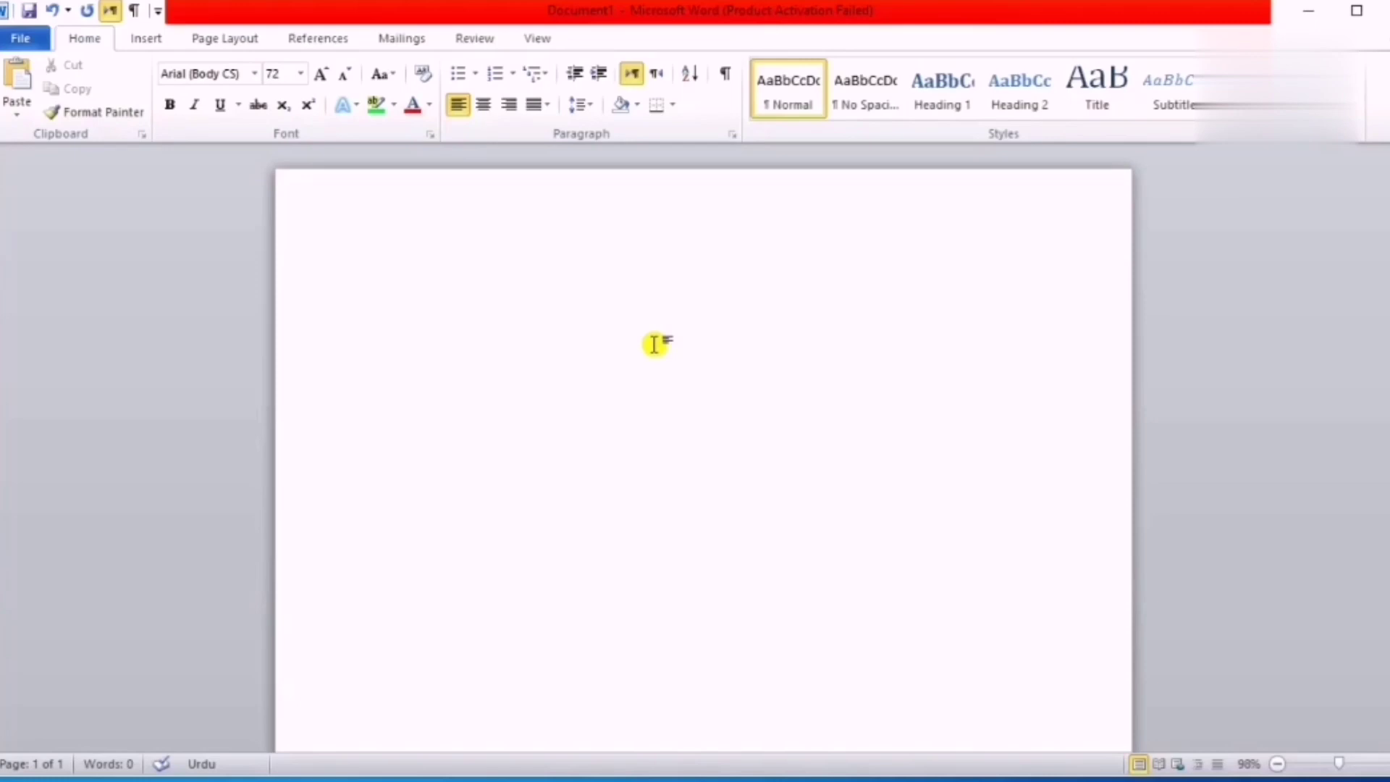
# Type the first part 'میری پوسٹ کو شیئر کریں اور میرے', correcting mistyped letters
pyautogui.write('میر')
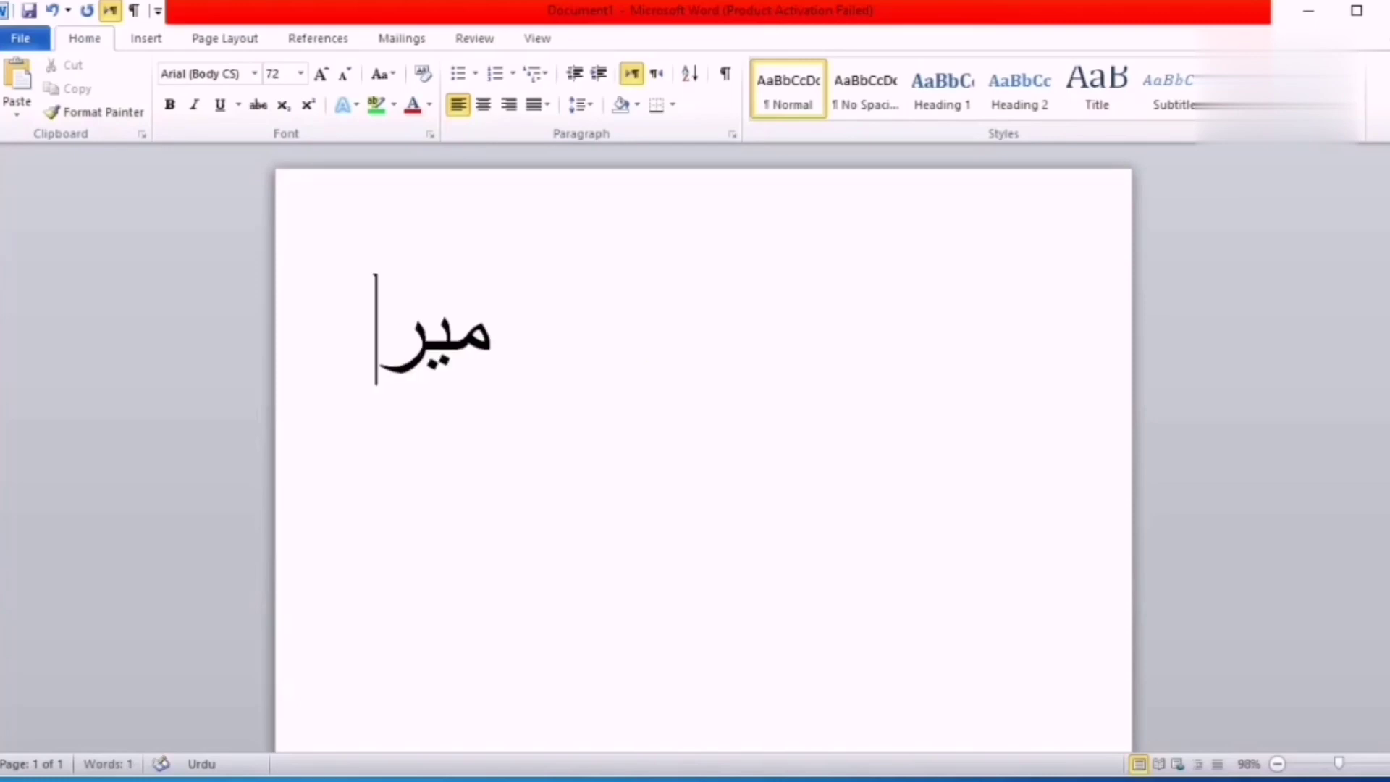
pyautogui.write('ی پوست')
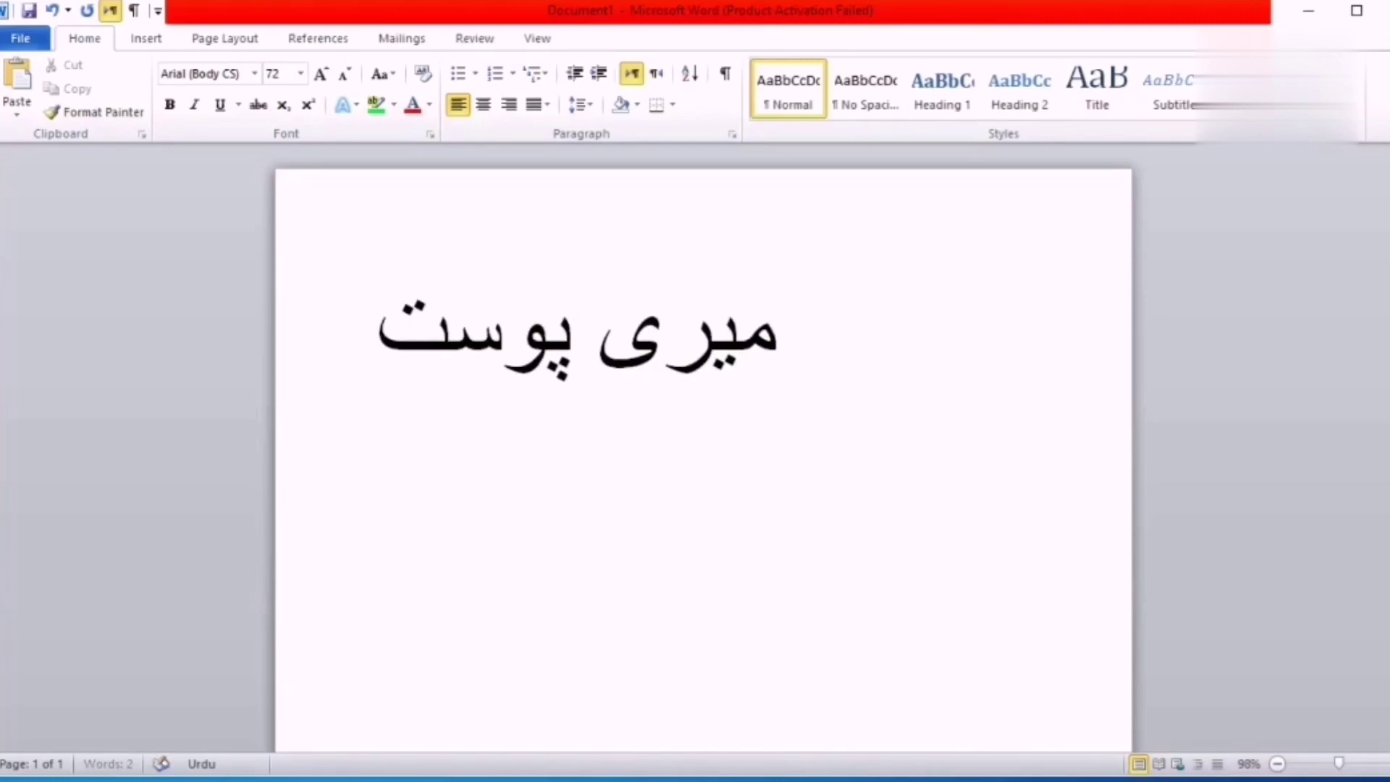
pyautogui.press('BackSpace')
pyautogui.write('ٹ')
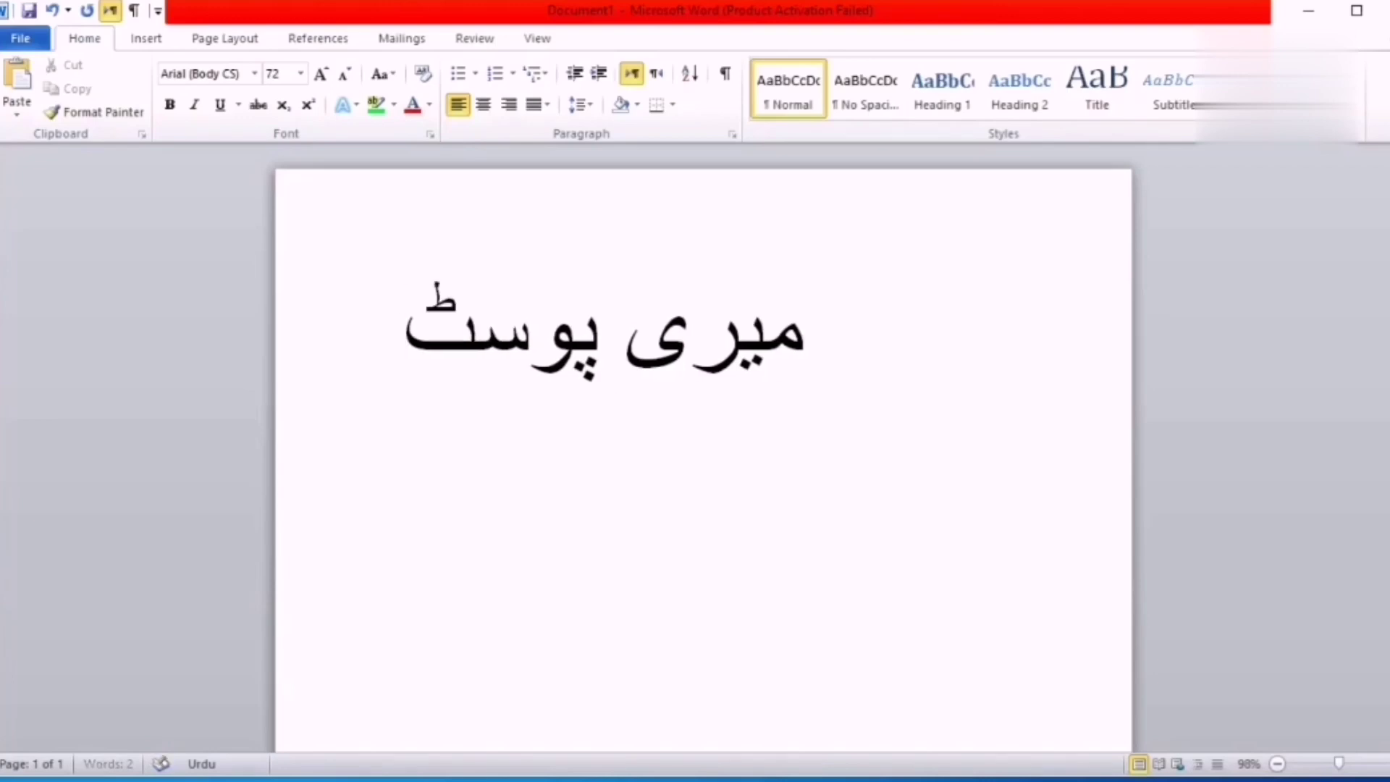
pyautogui.write(' کو')
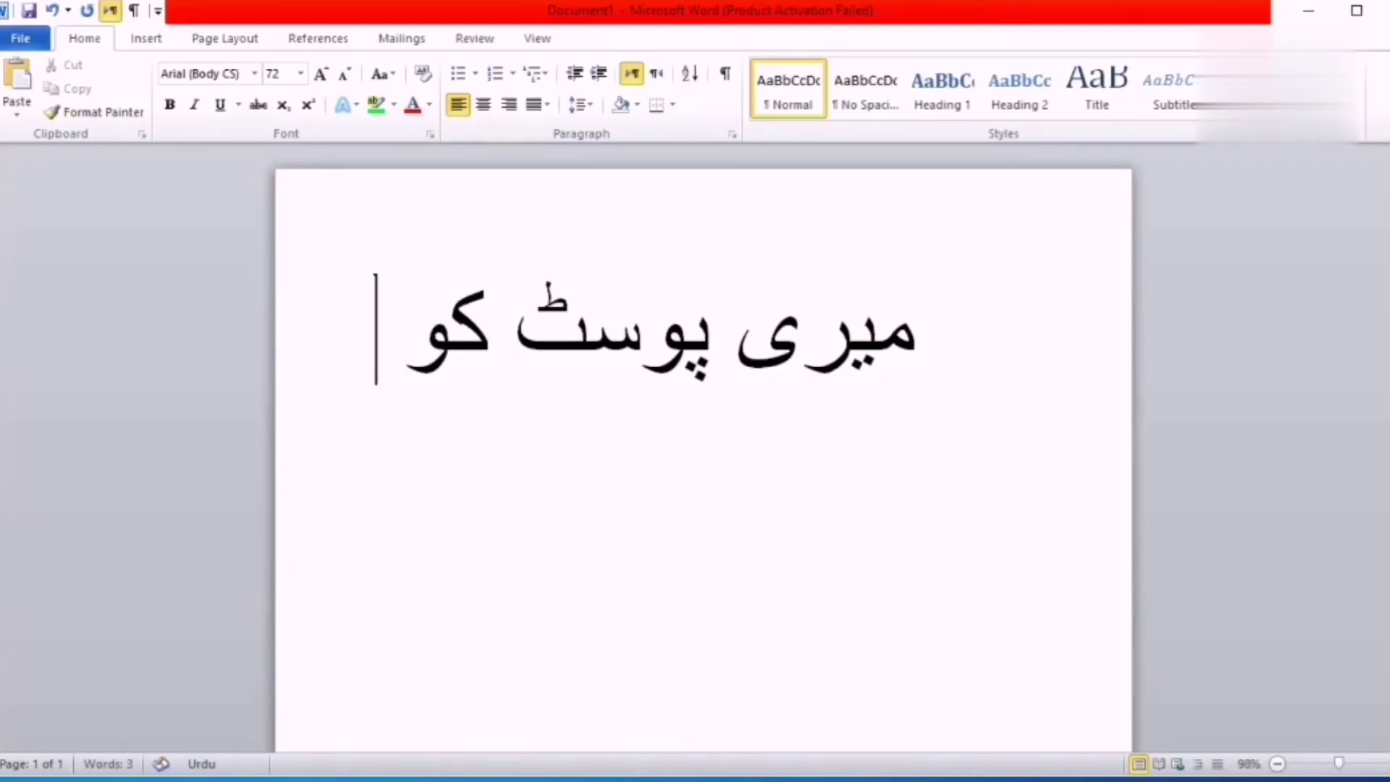
pyautogui.write(' شیئ')
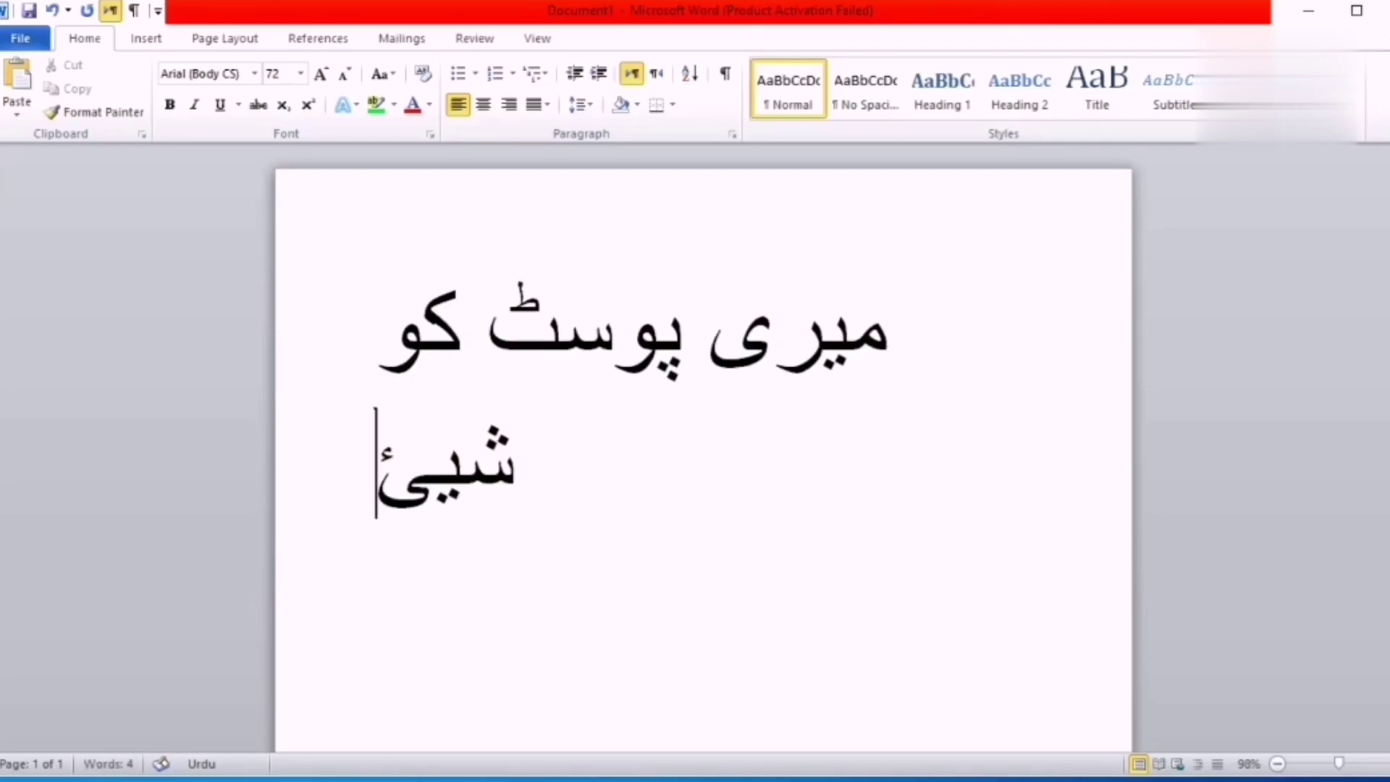
pyautogui.write('ر کر')
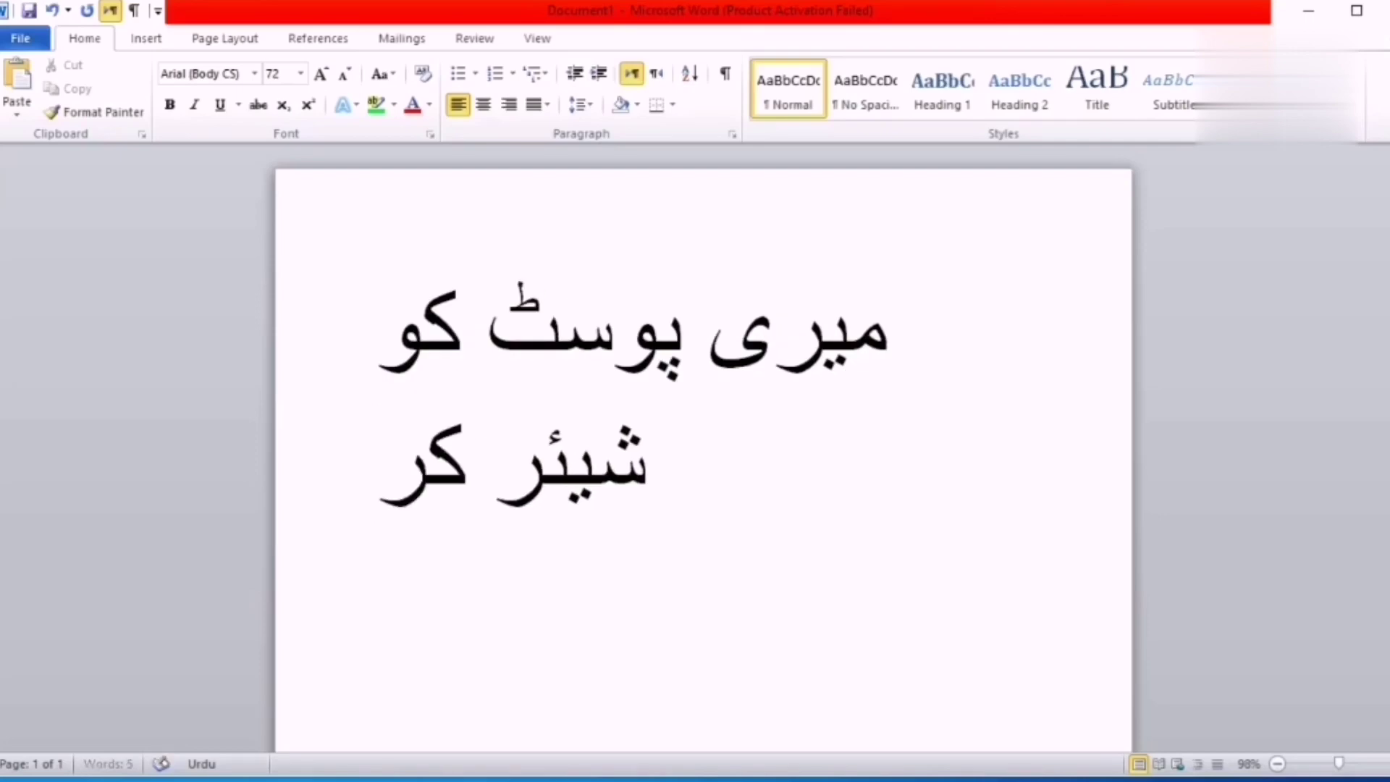
pyautogui.write('یں او')
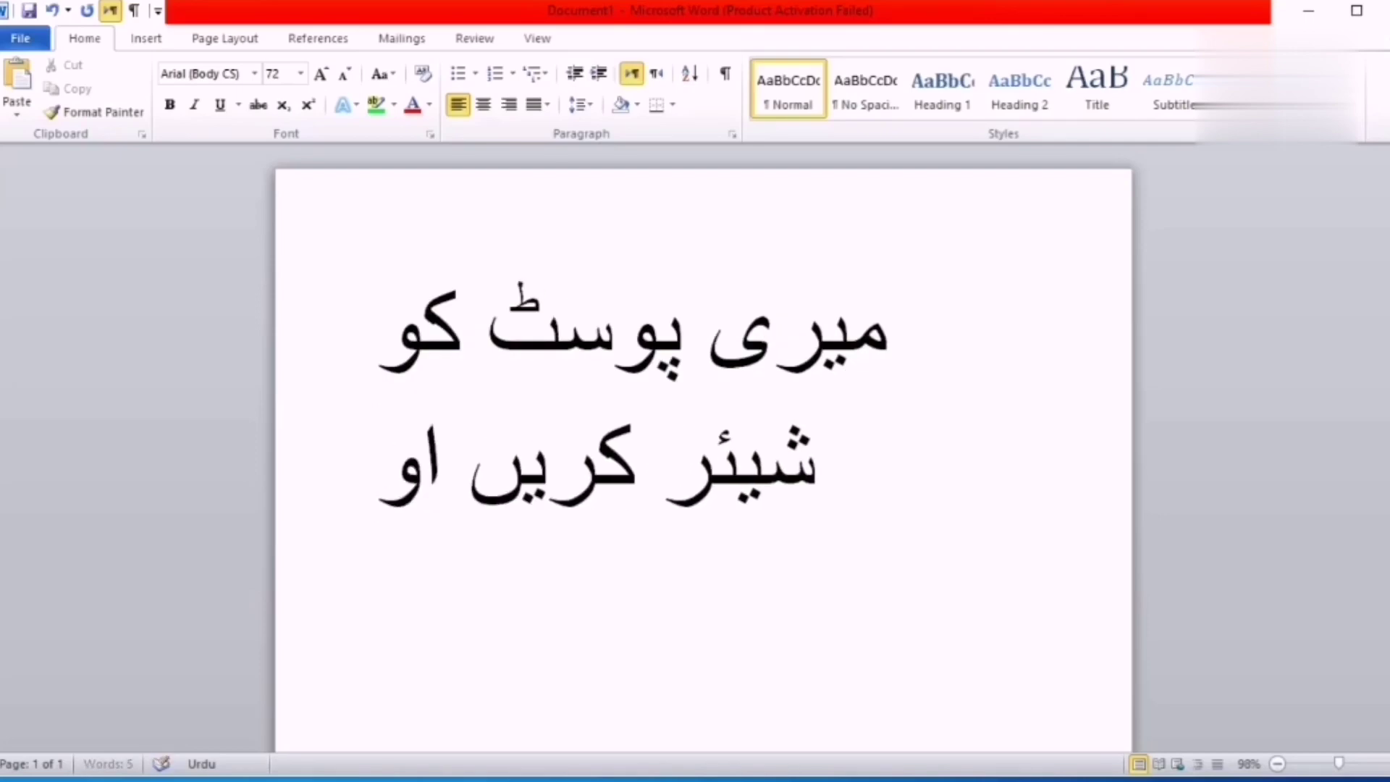
pyautogui.write('ر میر')
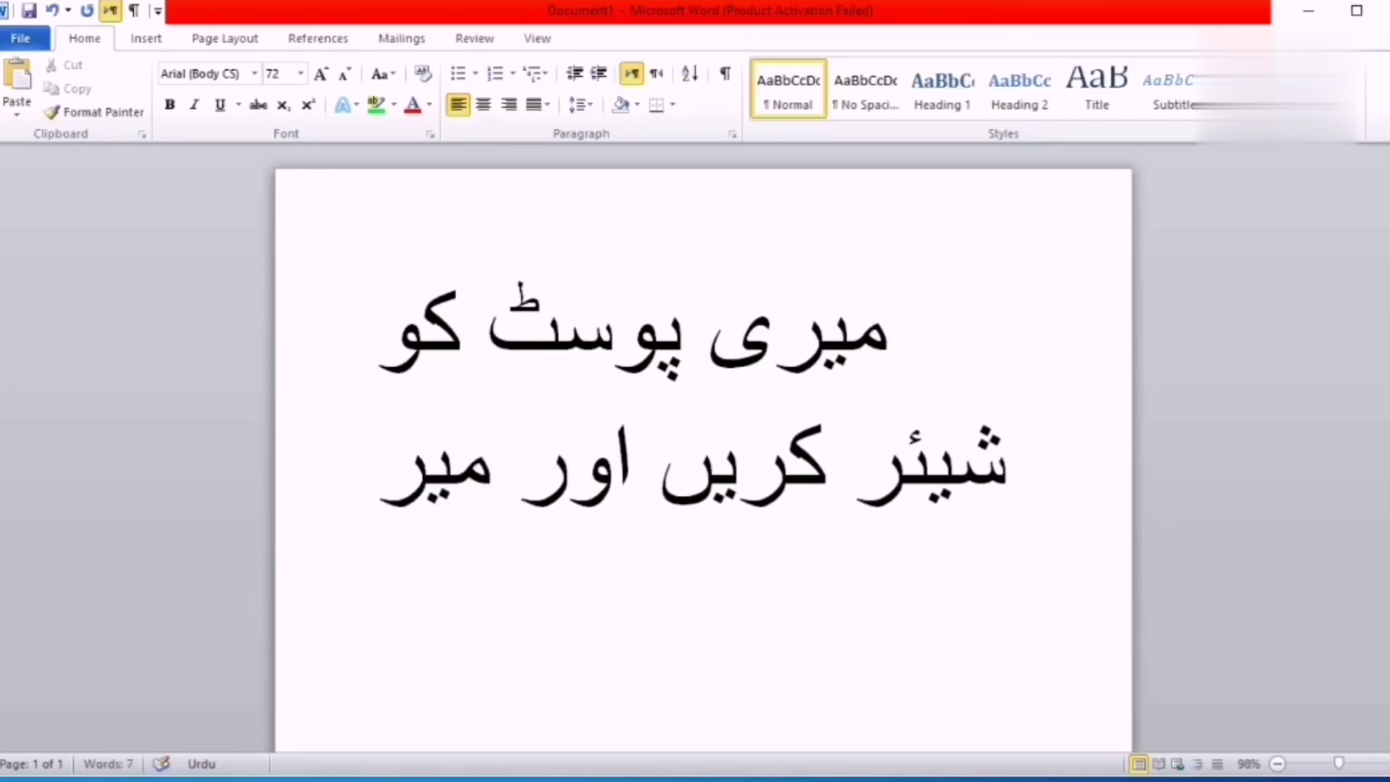
pyautogui.write('ے')
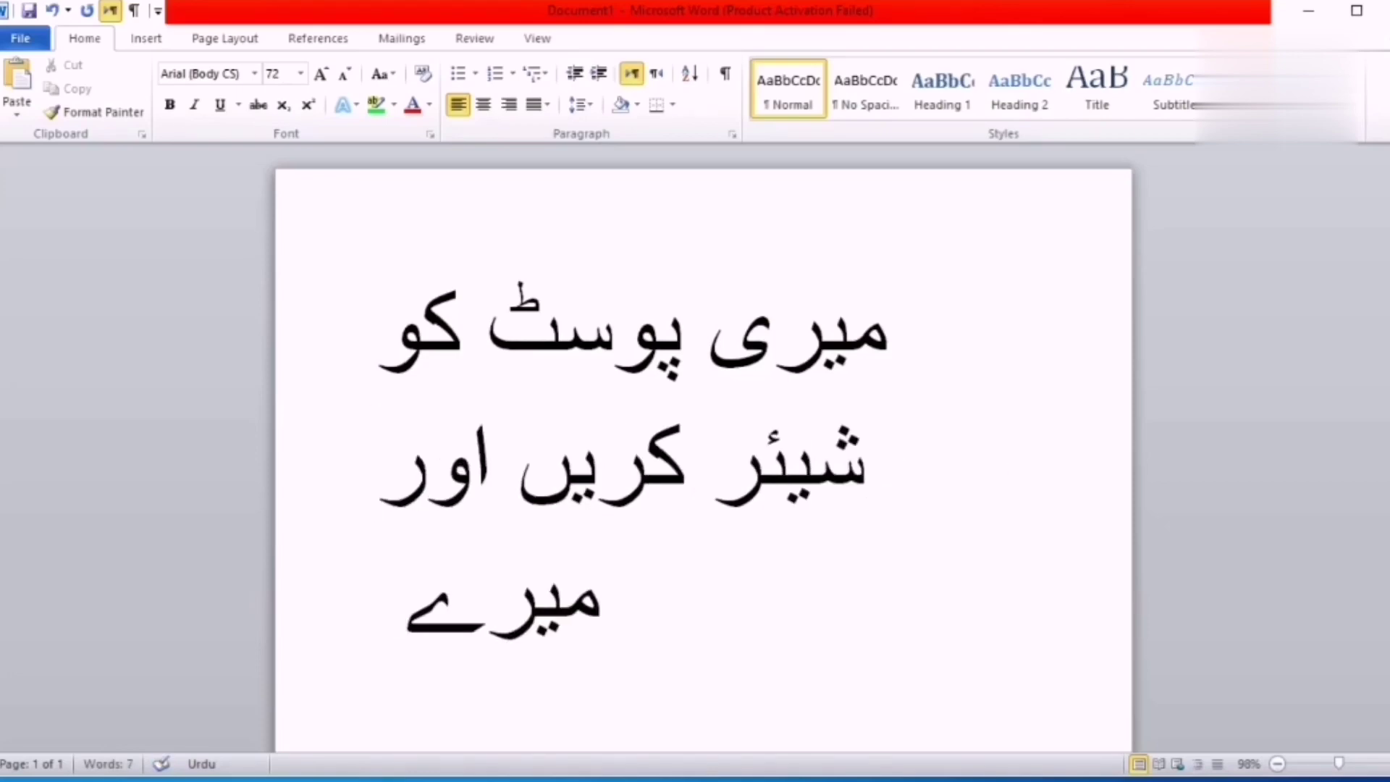
pyautogui.write(' گ')
pyautogui.press('BackSpace')
# Continue with 'چینل کو سبکرائیب کریں', fixing wrong letters along the way
pyautogui.write('چ')
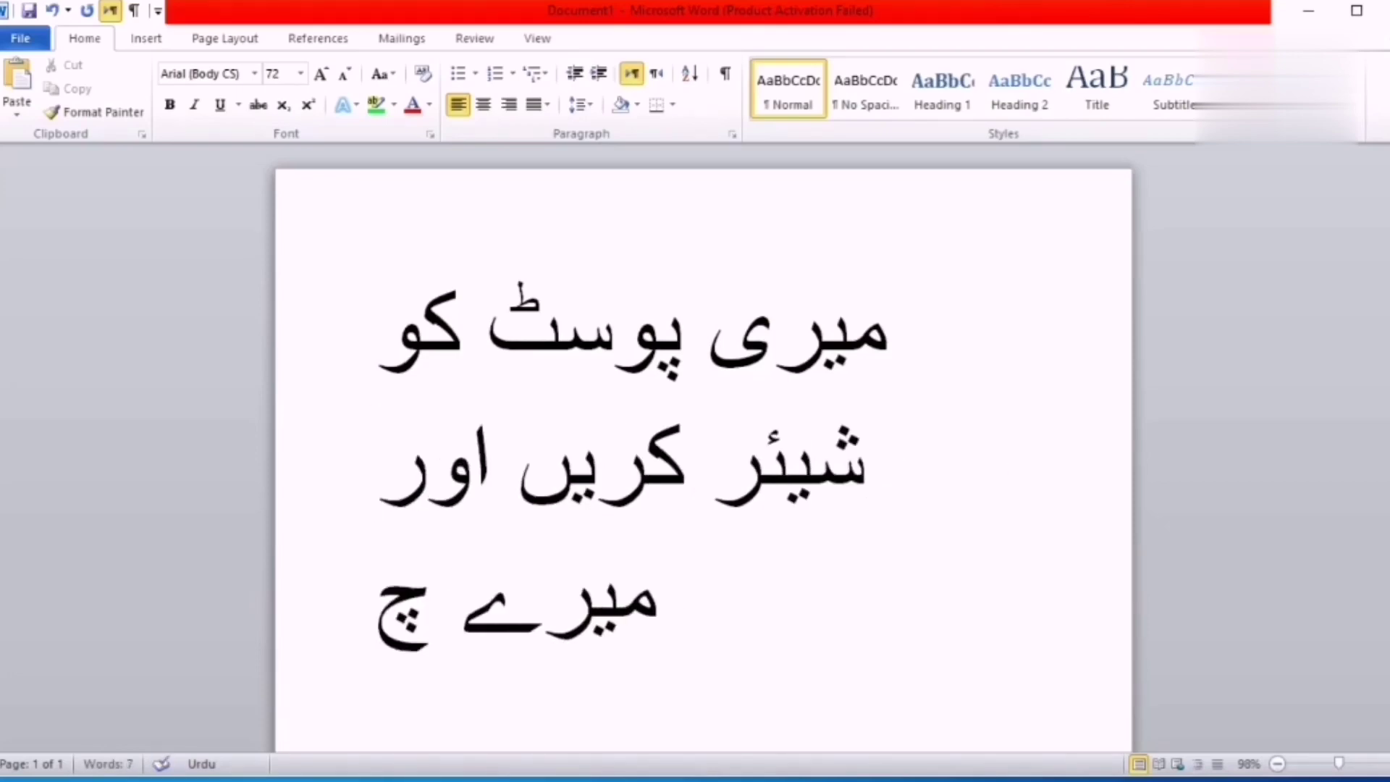
pyautogui.write('ھ')
pyautogui.press('BackSpace')
pyautogui.write('ین')
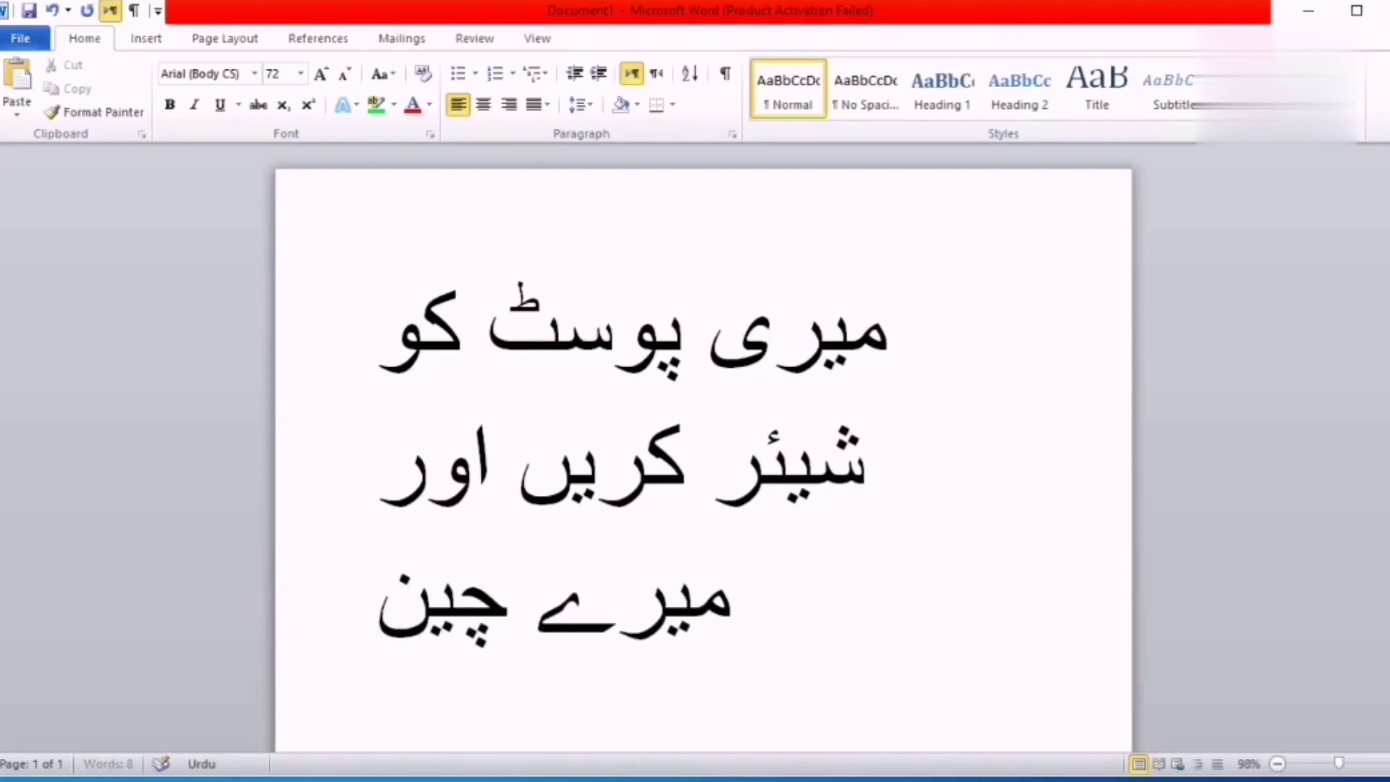
pyautogui.write('ل کو')
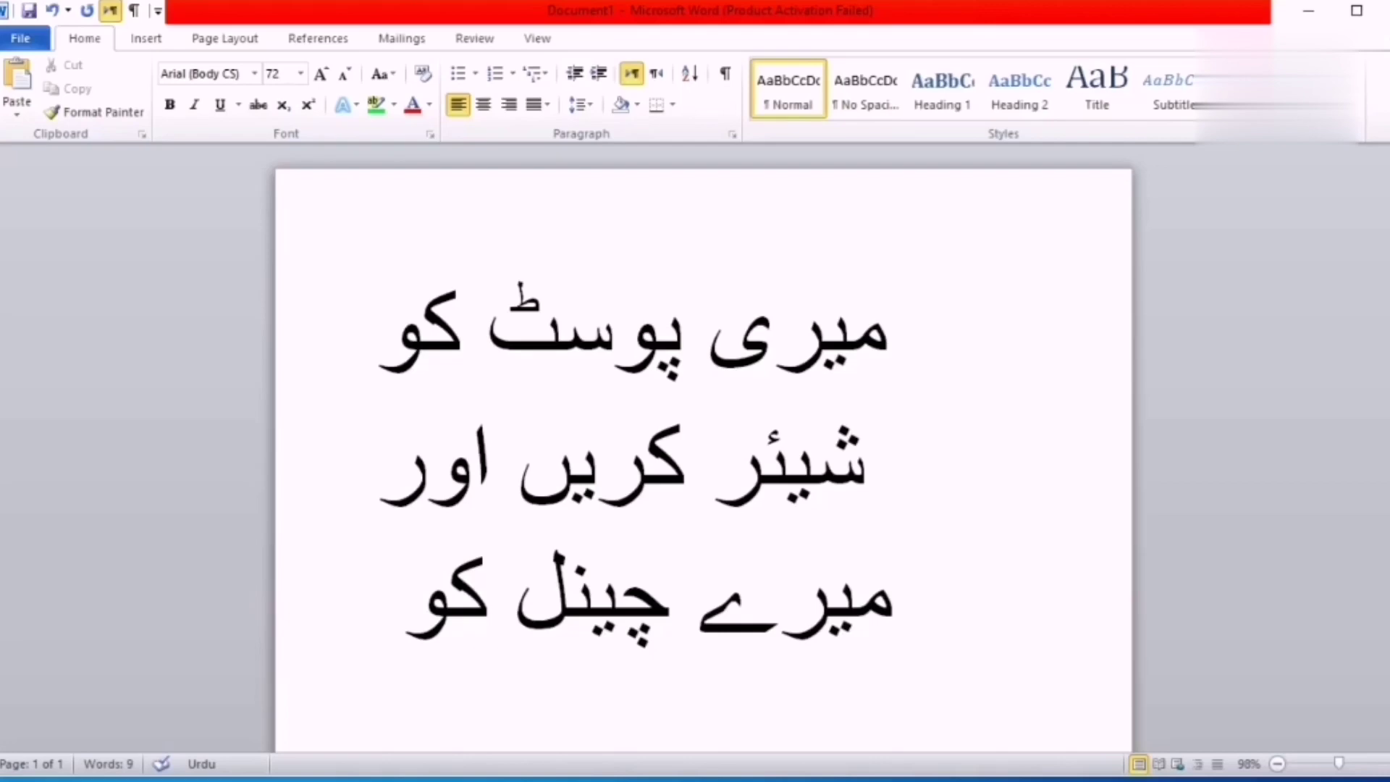
pyautogui.write(' ص')
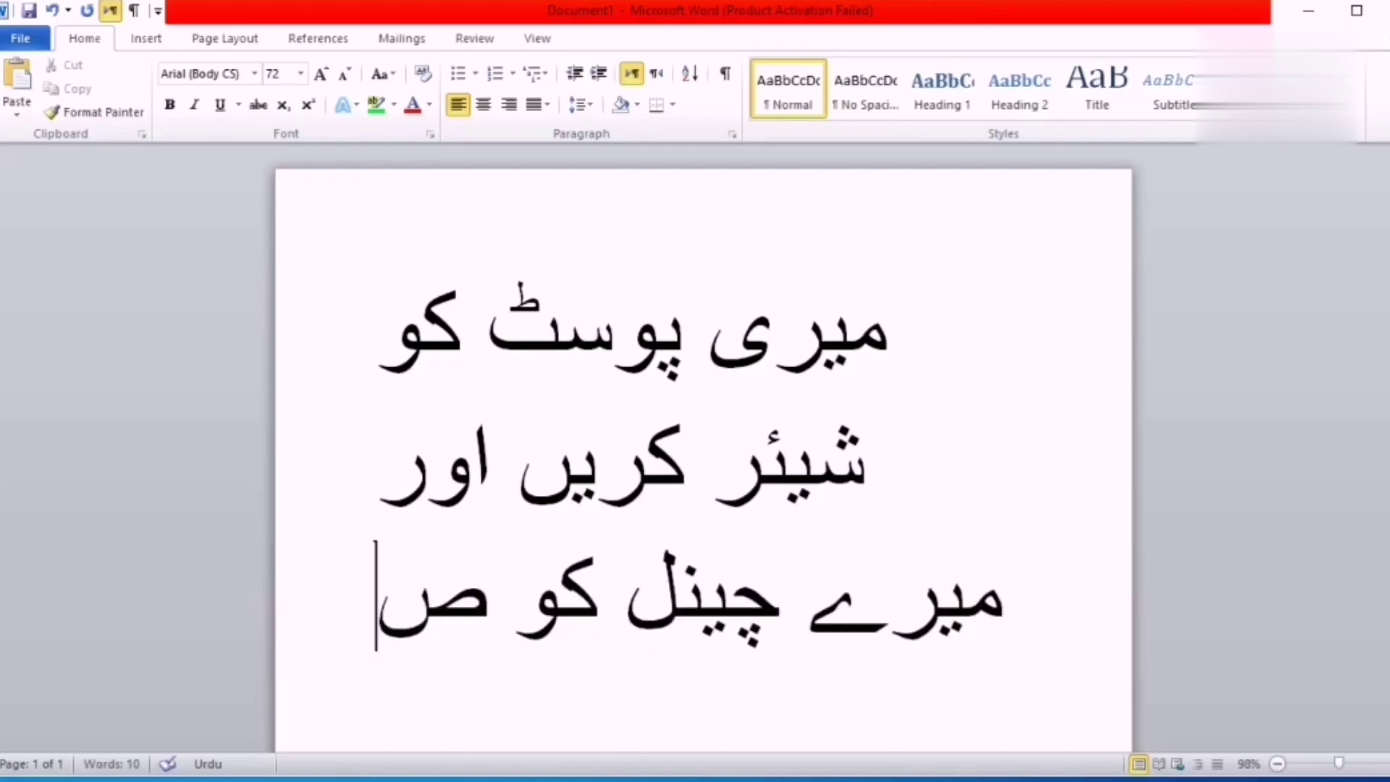
pyautogui.press('BackSpace')
pyautogui.write('س')
pyautogui.press('BackSpace')
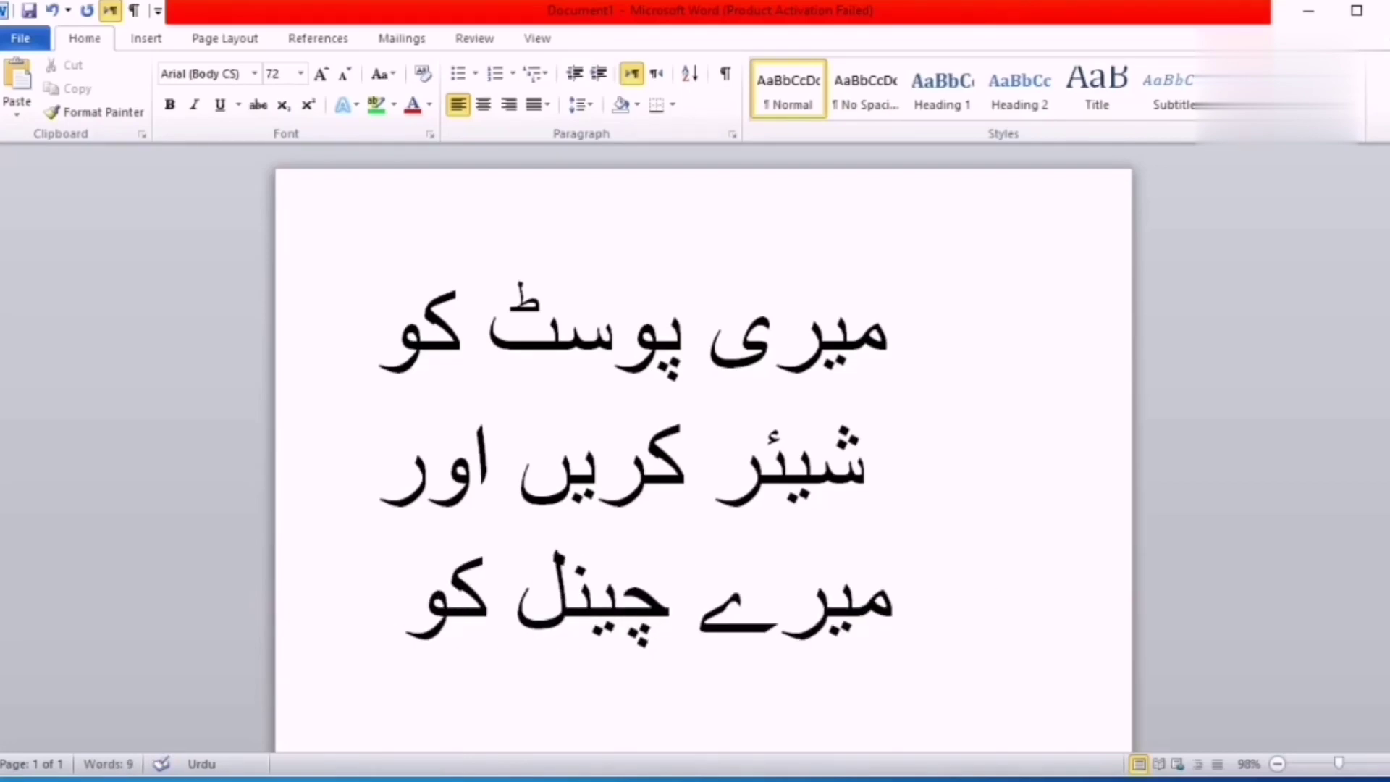
pyautogui.write('ز')
pyautogui.press('BackSpace')
pyautogui.write('ژ')
pyautogui.press('BackSpace')
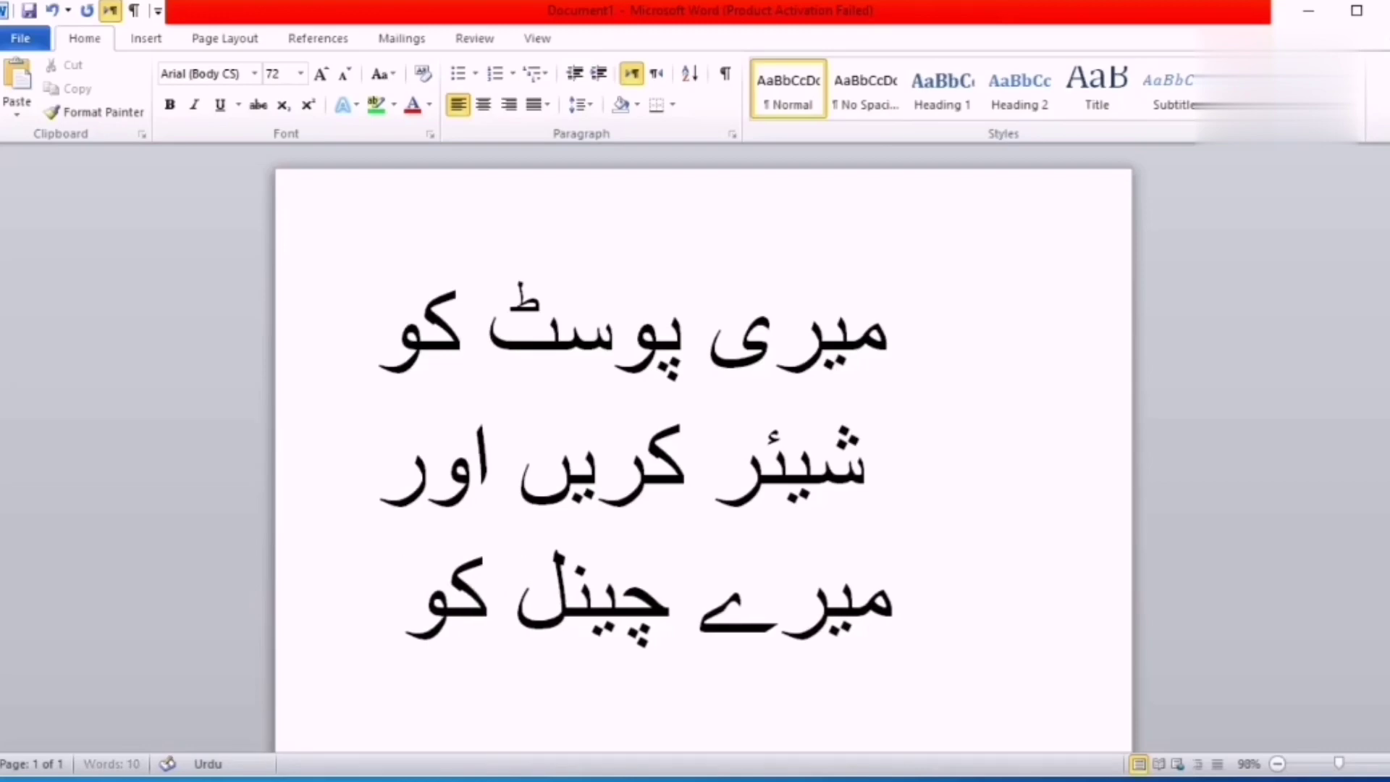
pyautogui.write(' س')
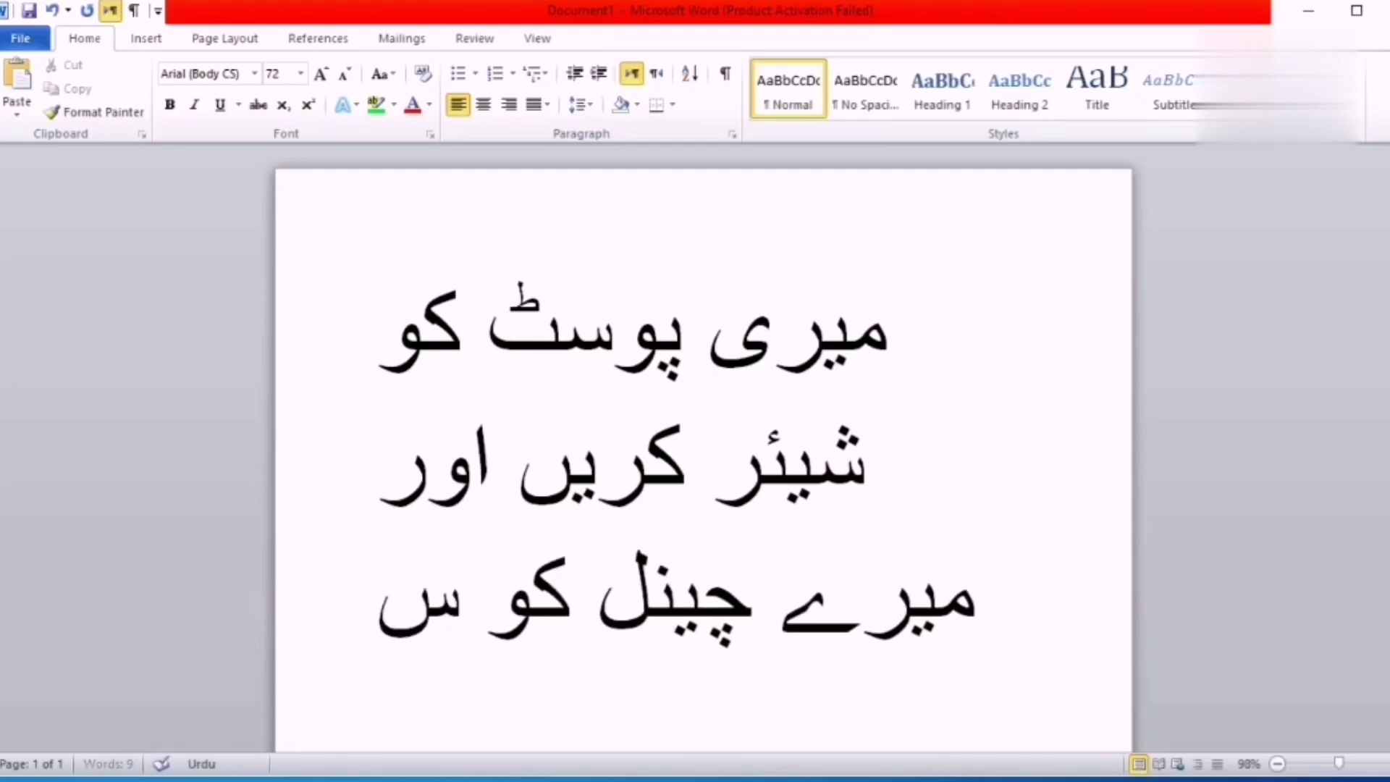
pyautogui.write('بک')
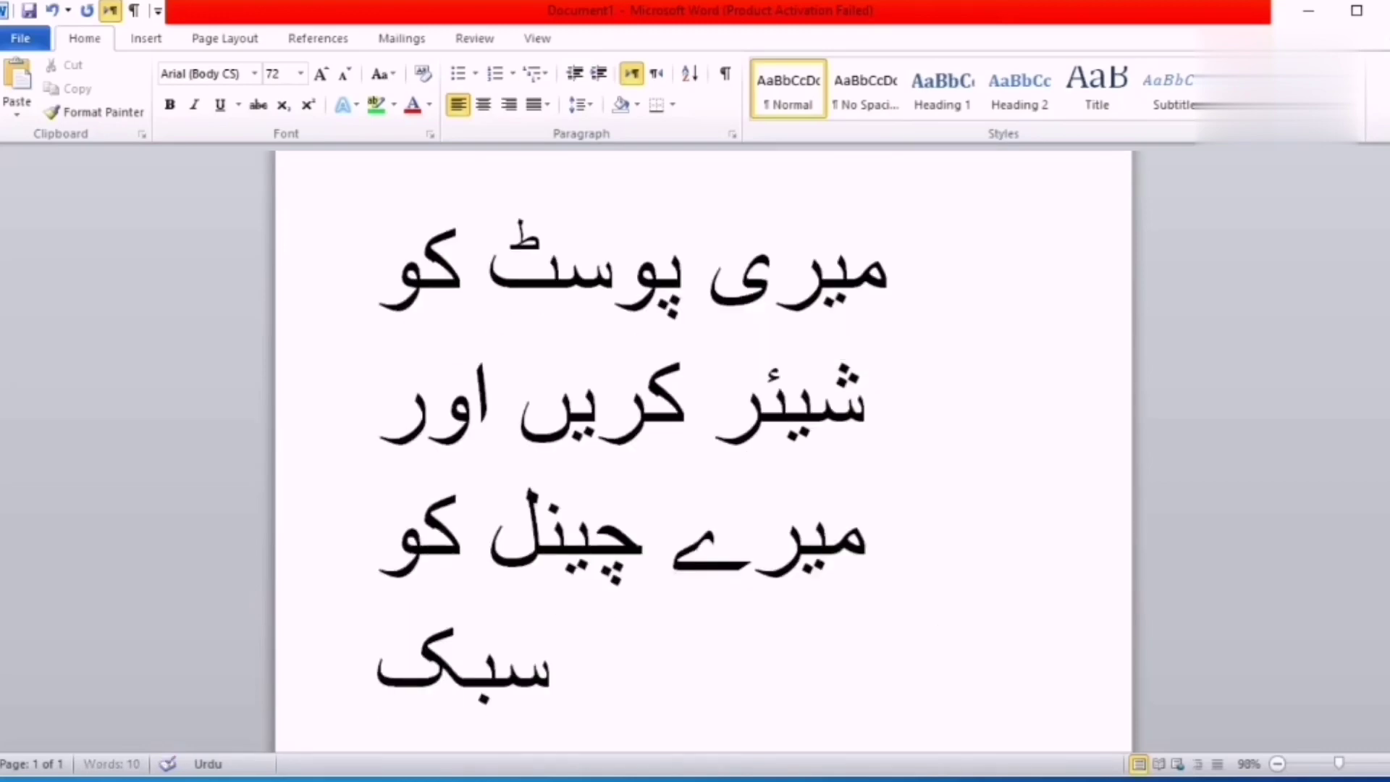
pyautogui.write('را')
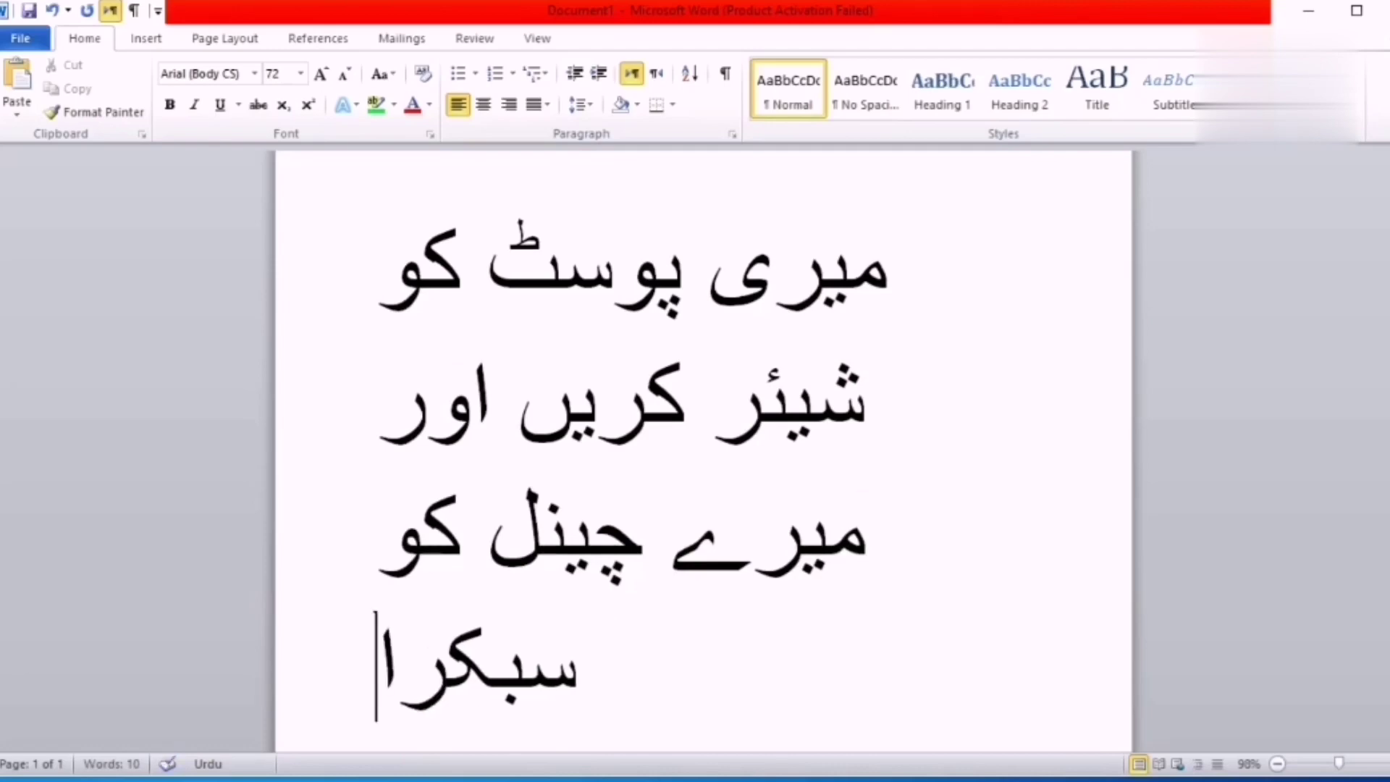
pyautogui.write('ی')
pyautogui.press('BackSpace')
pyautogui.write('ئ')
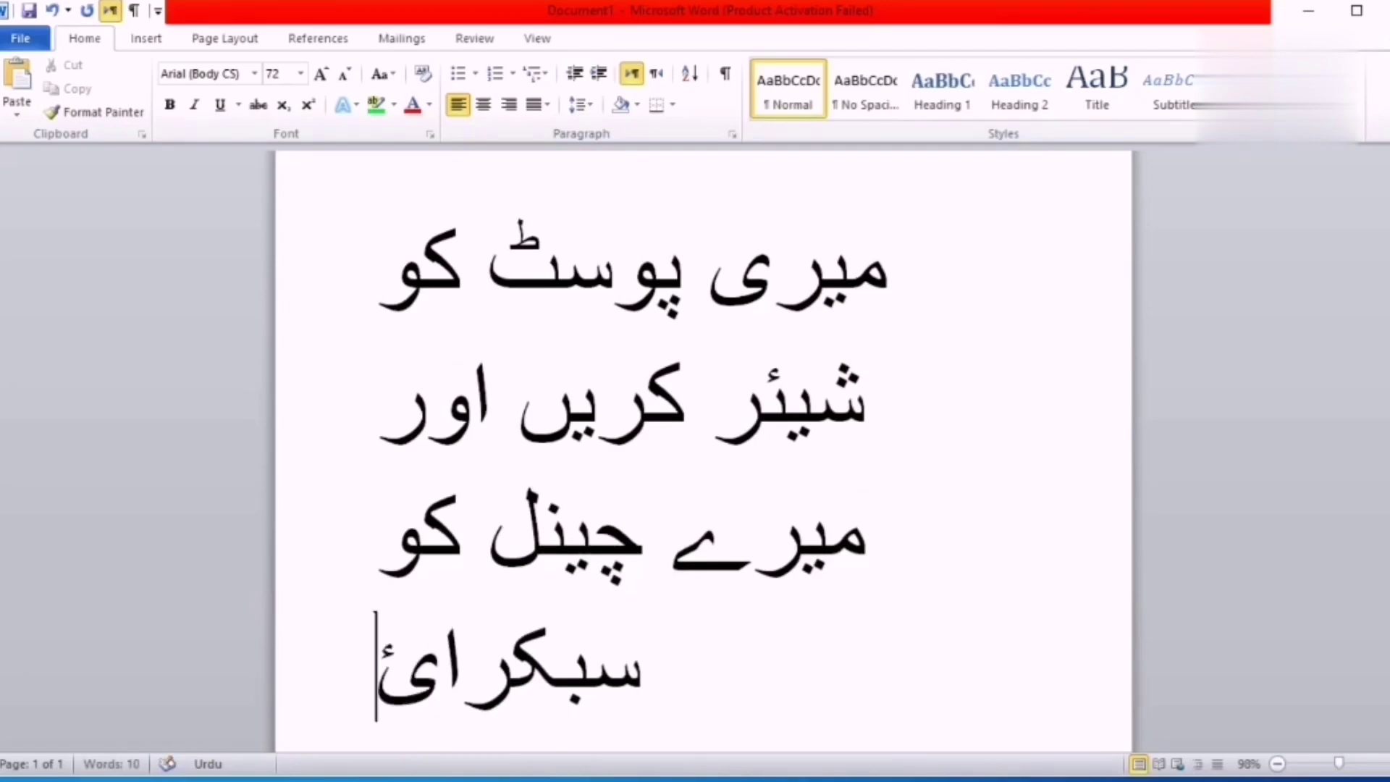
pyautogui.write('یب')
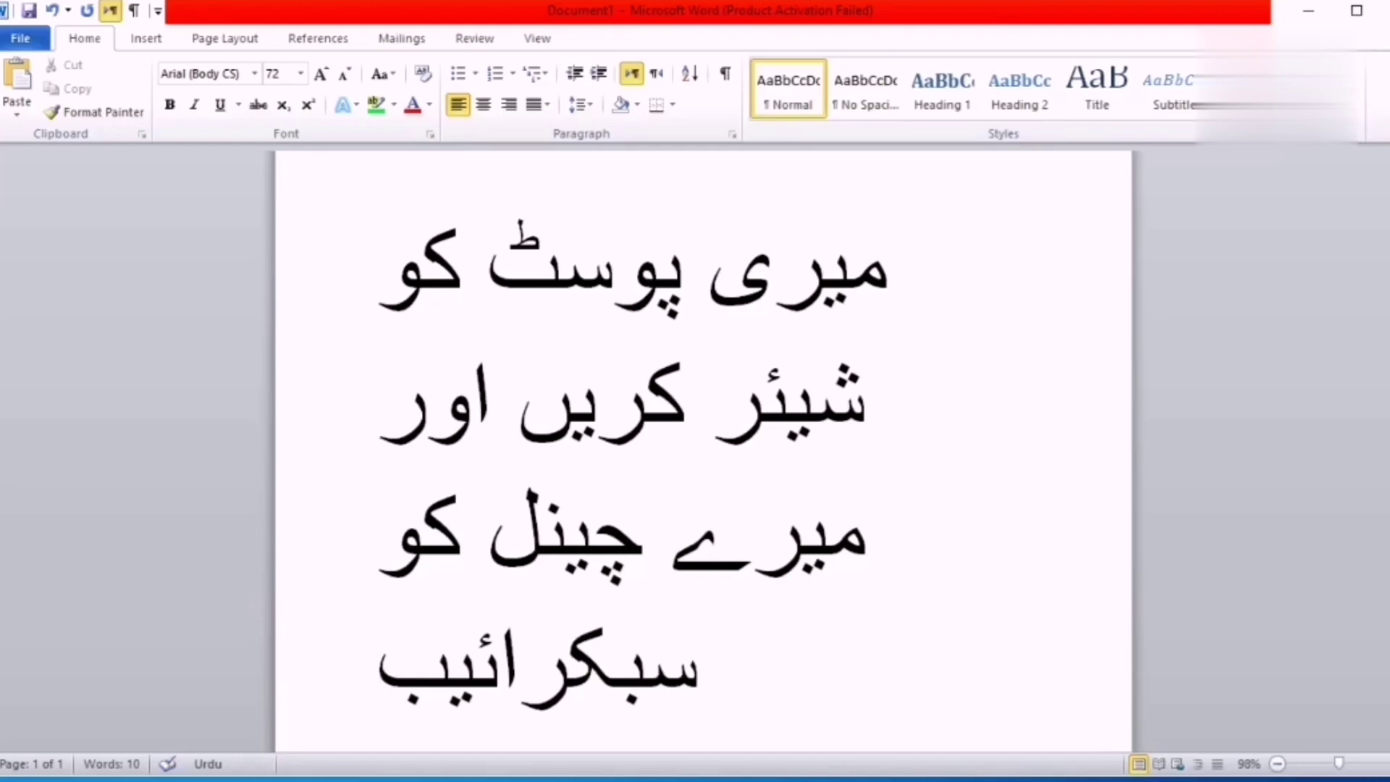
pyautogui.write('کری')
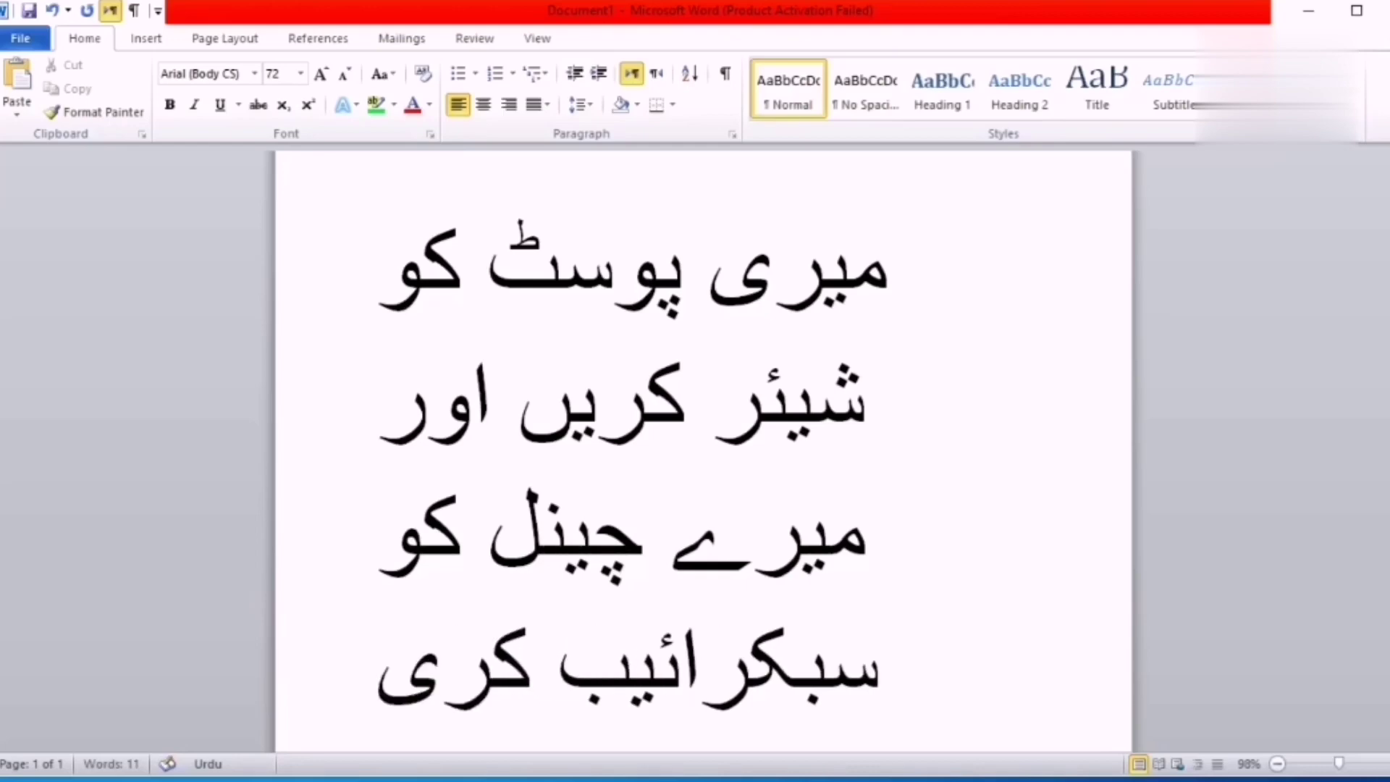
pyautogui.write('ں')
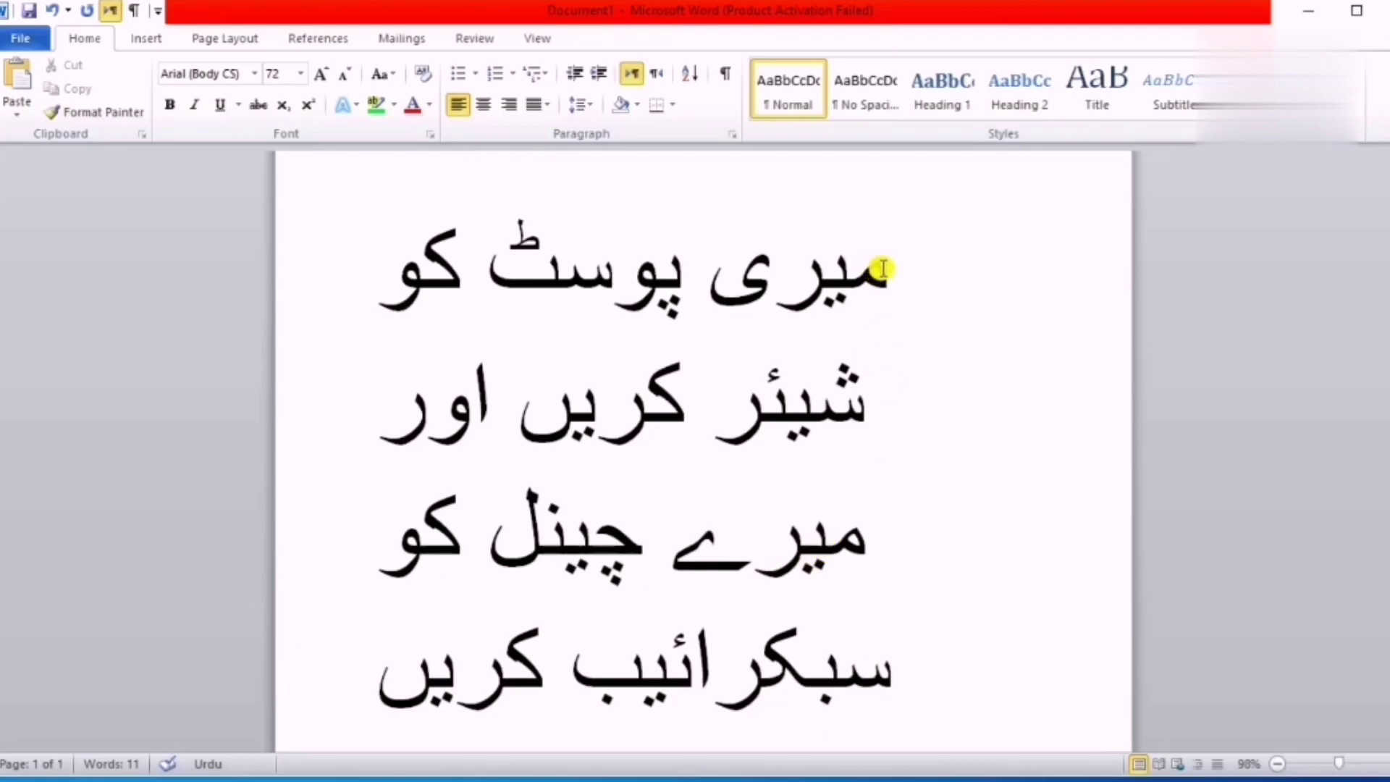
# Select the whole Urdu sentence and apply the Jameel Noori Nastaleeq font to it
pyautogui.moveTo(882, 270); pyautogui.dragTo(396, 675)
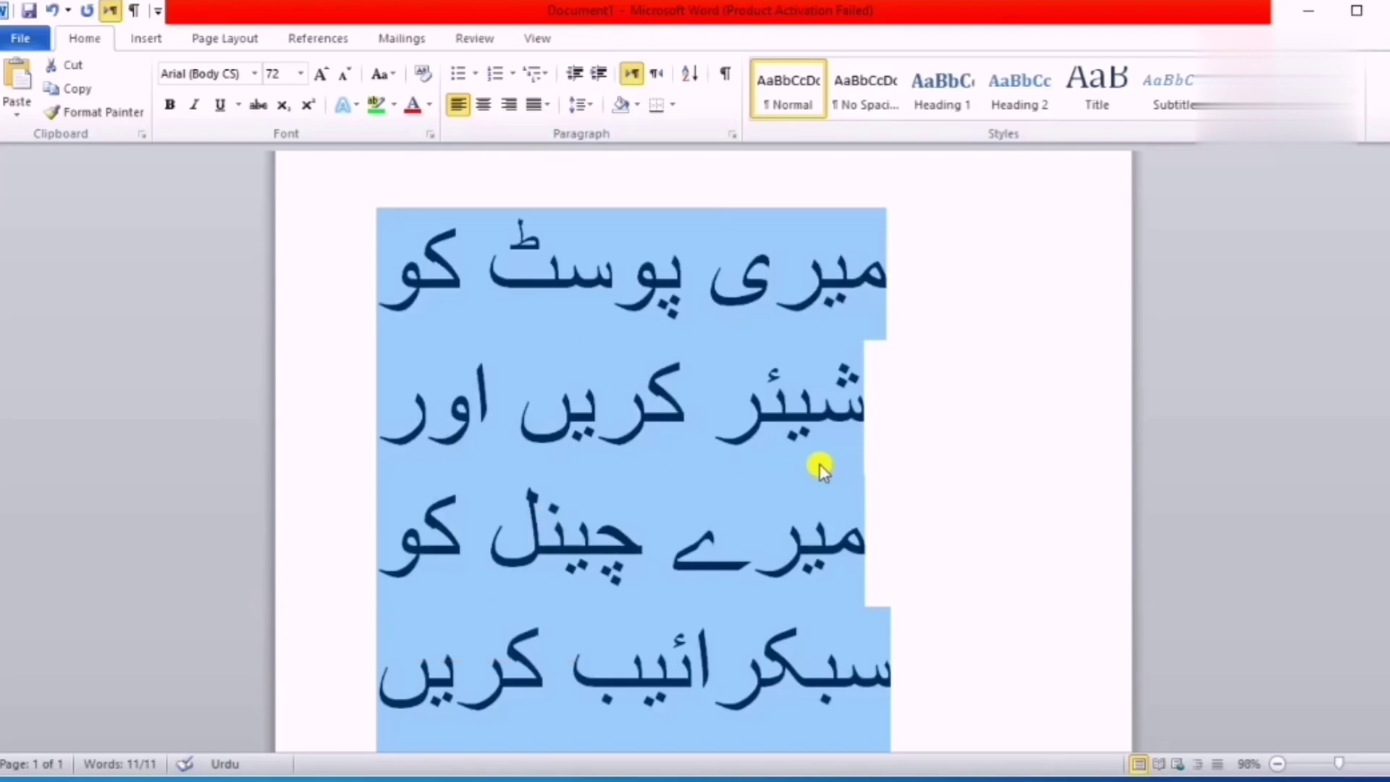
pyautogui.click(255, 74)
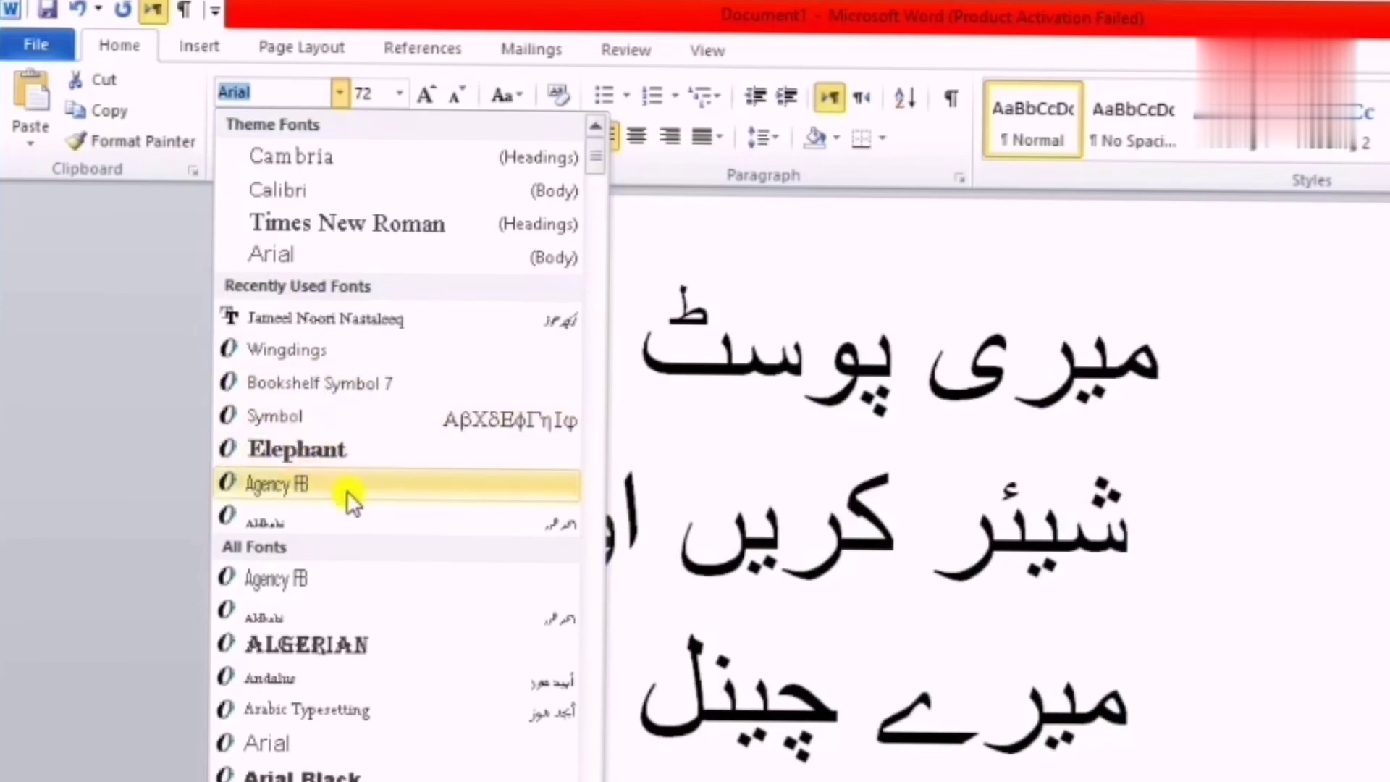
pyautogui.click(457, 319)
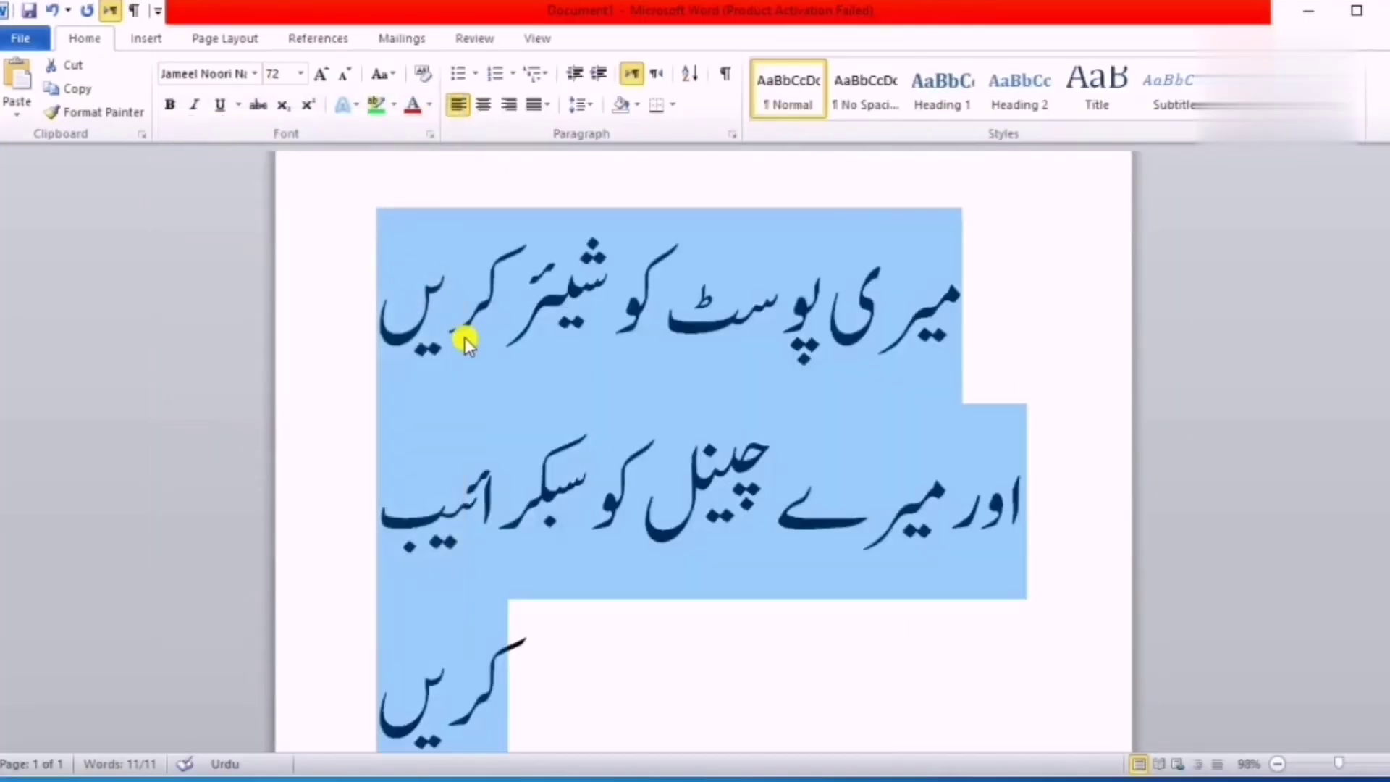
pyautogui.click(609, 387)
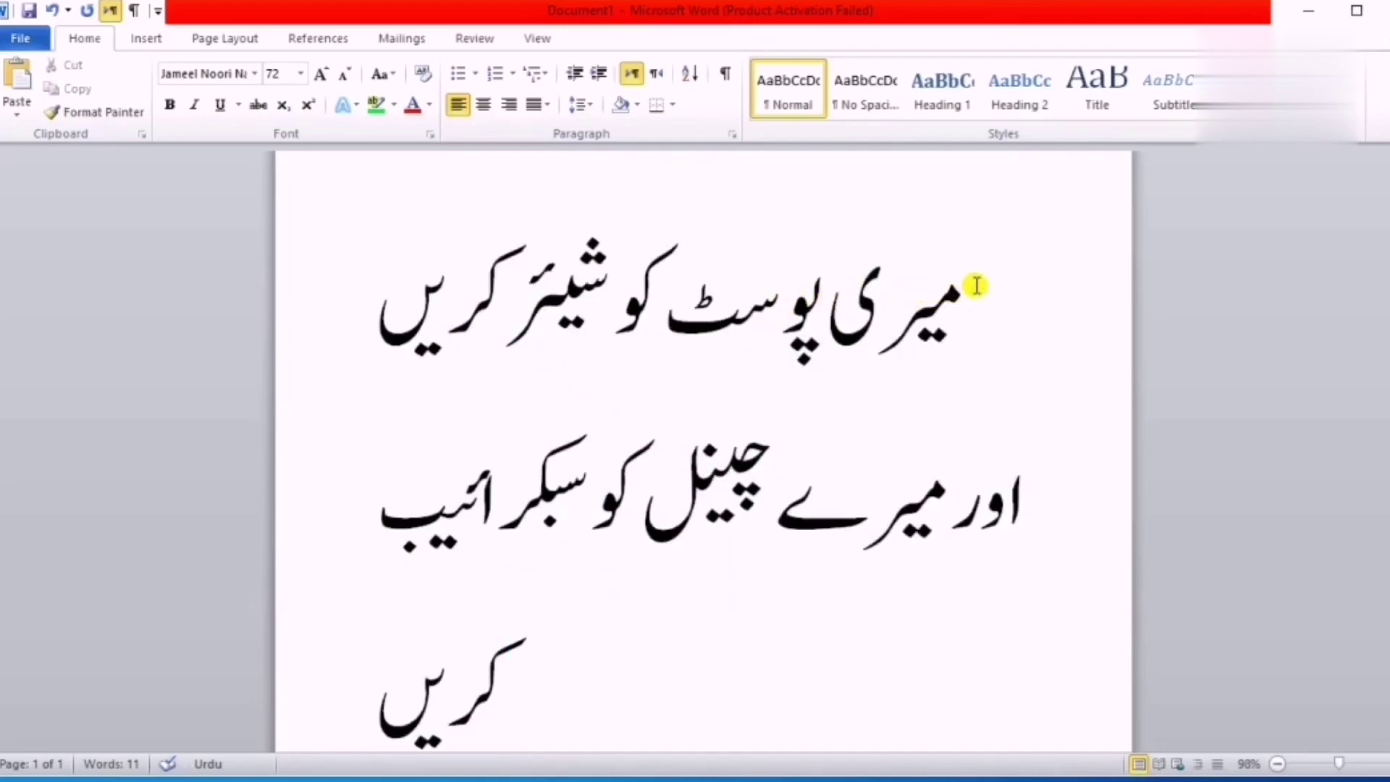
pyautogui.moveTo(968, 289); pyautogui.dragTo(298, 656)
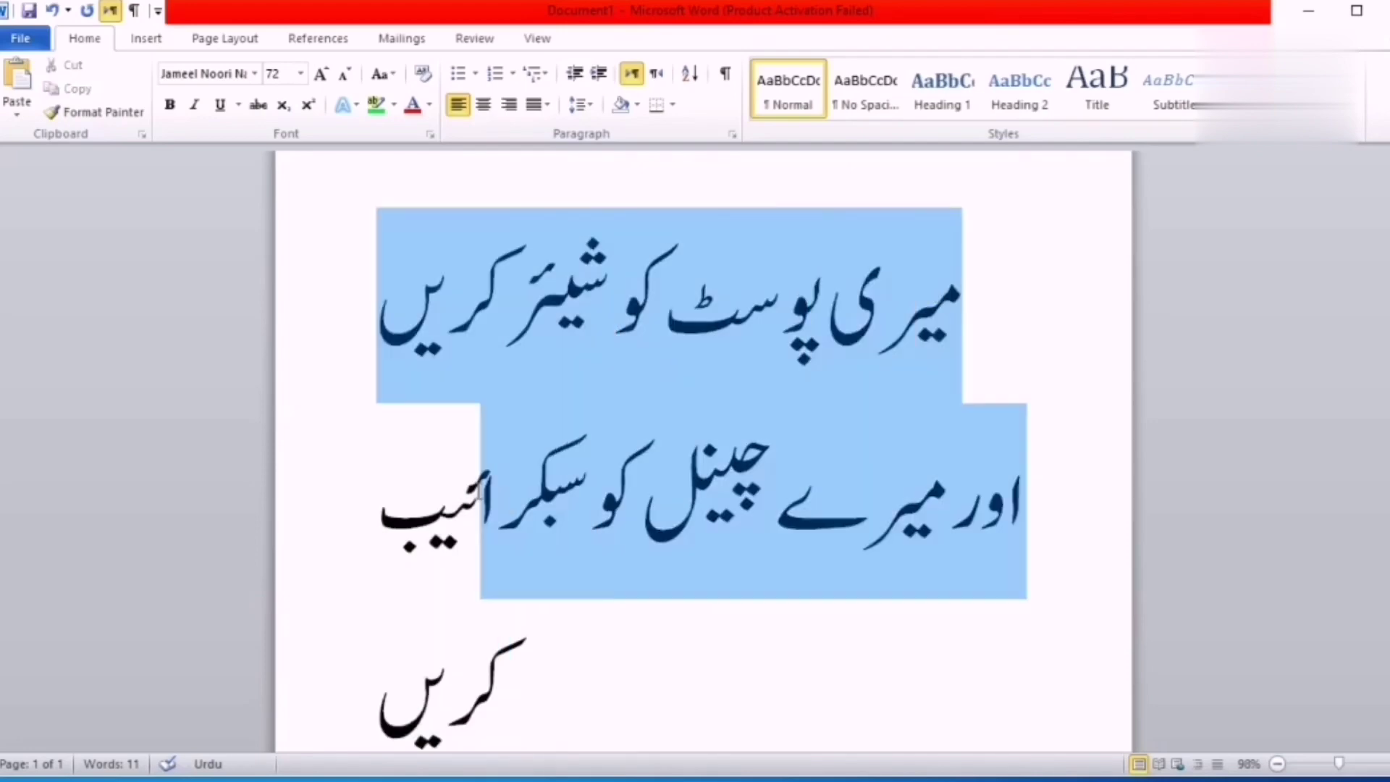
pyautogui.click(510, 106)
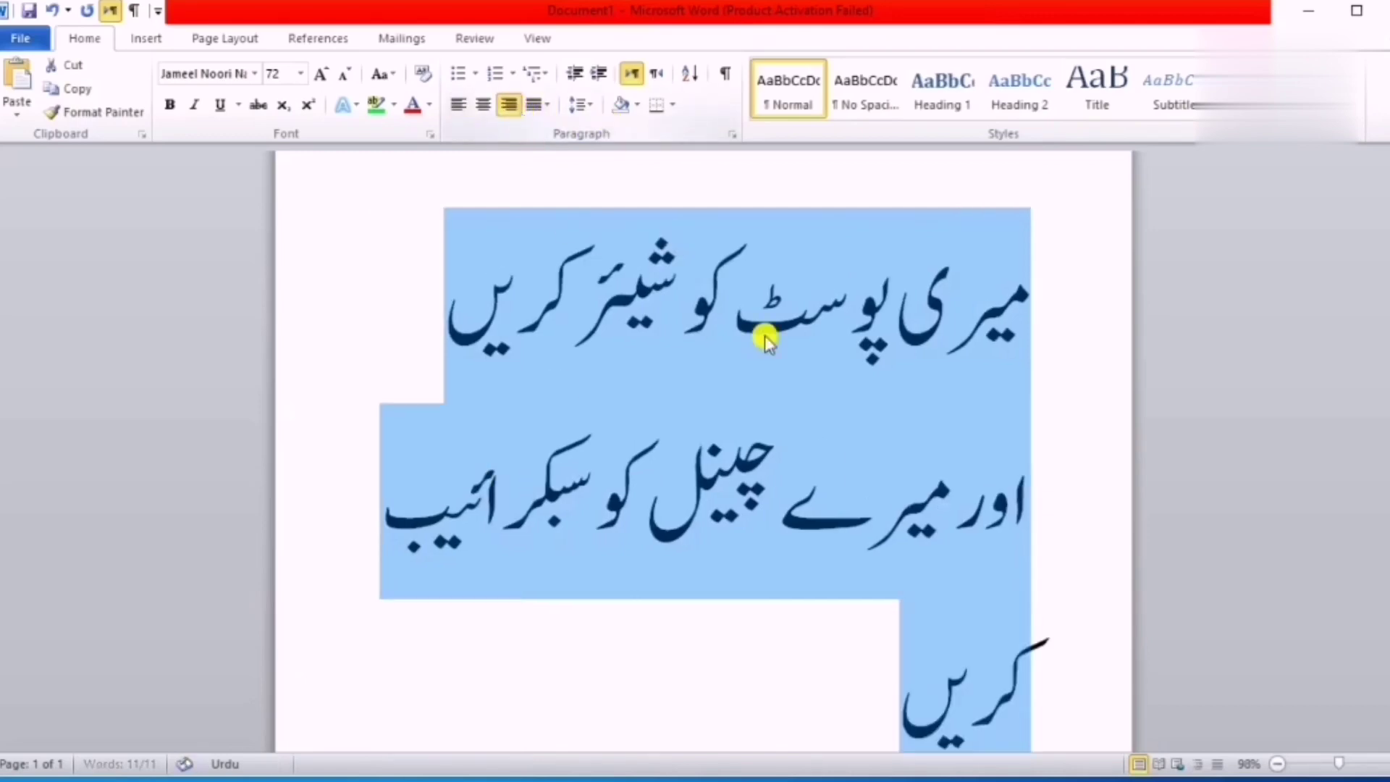
pyautogui.click(817, 453)
pyautogui.click(1061, 307)
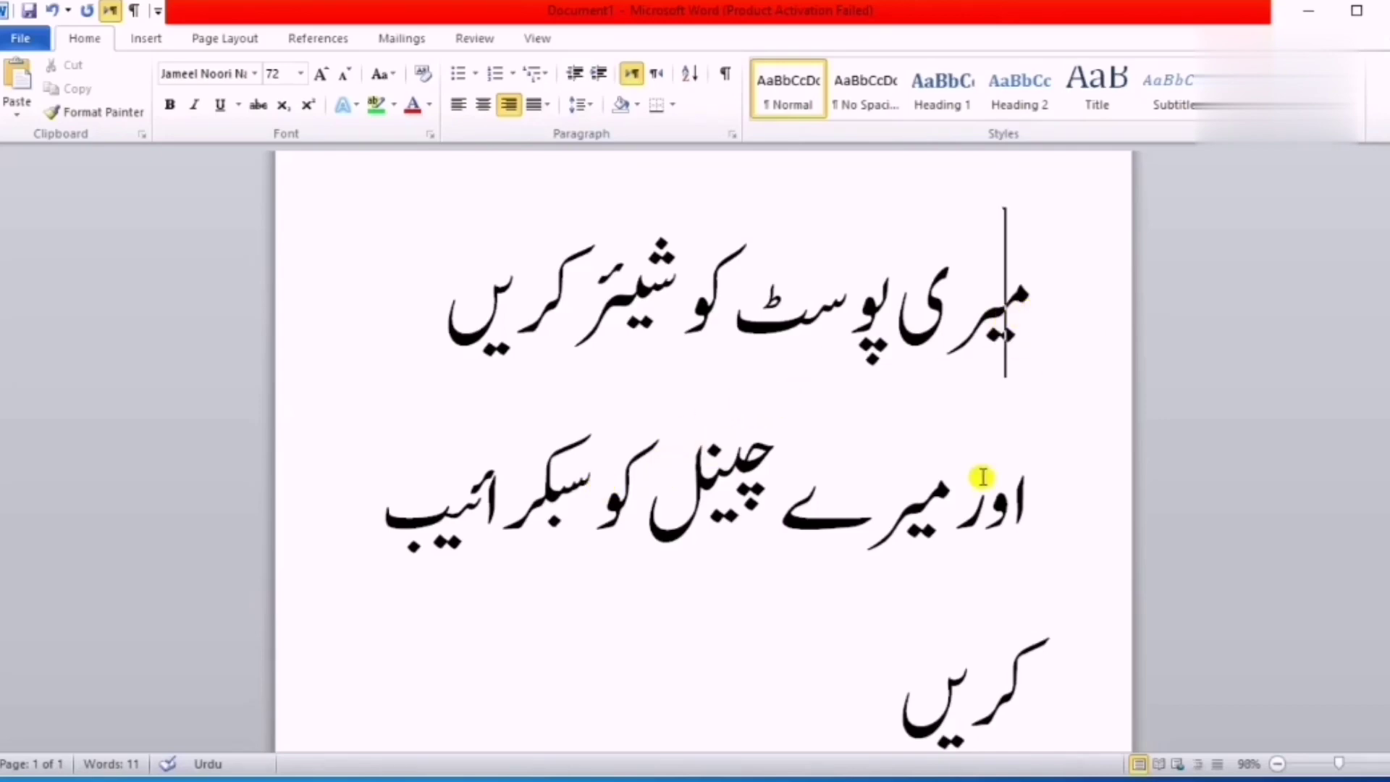
pyautogui.click(896, 719)
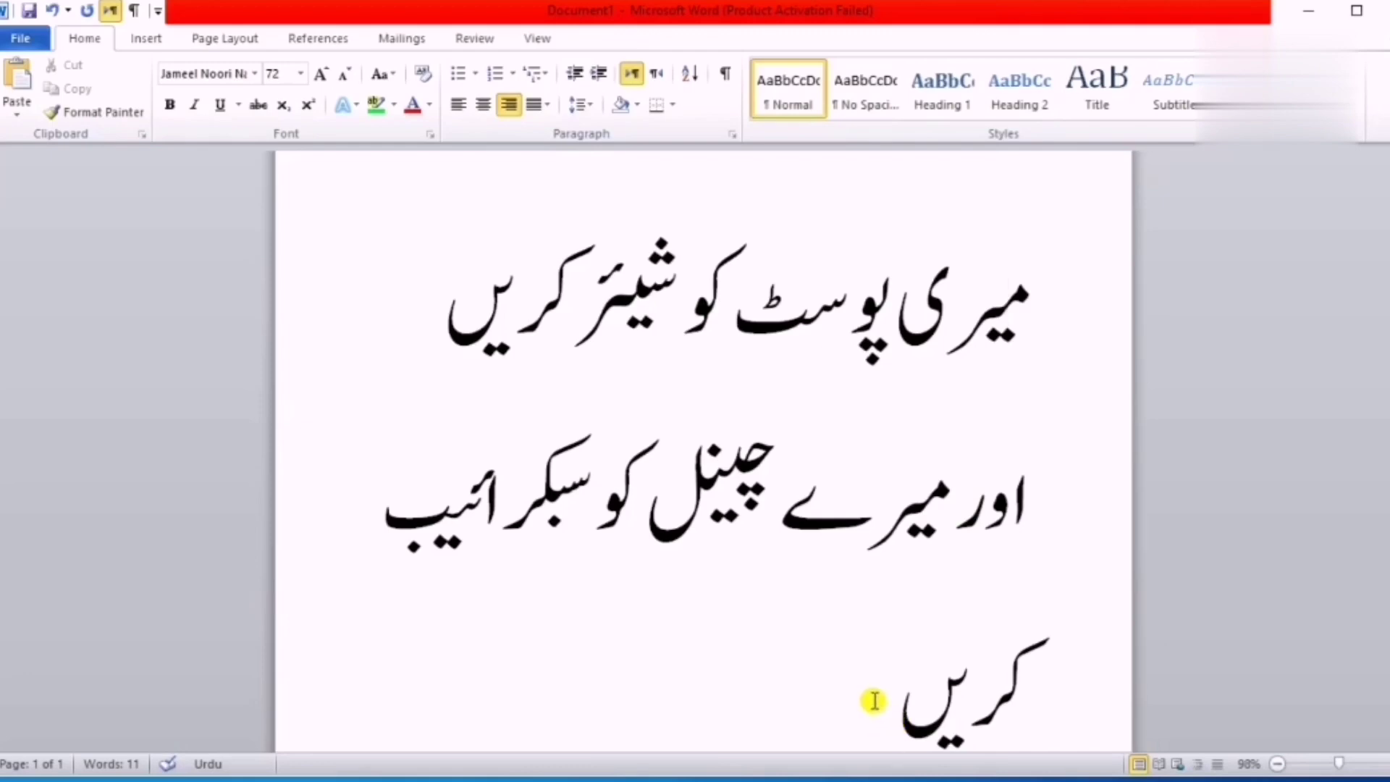
# Start a new line below the Urdu sentence and switch the input language to English
pyautogui.press('Return')
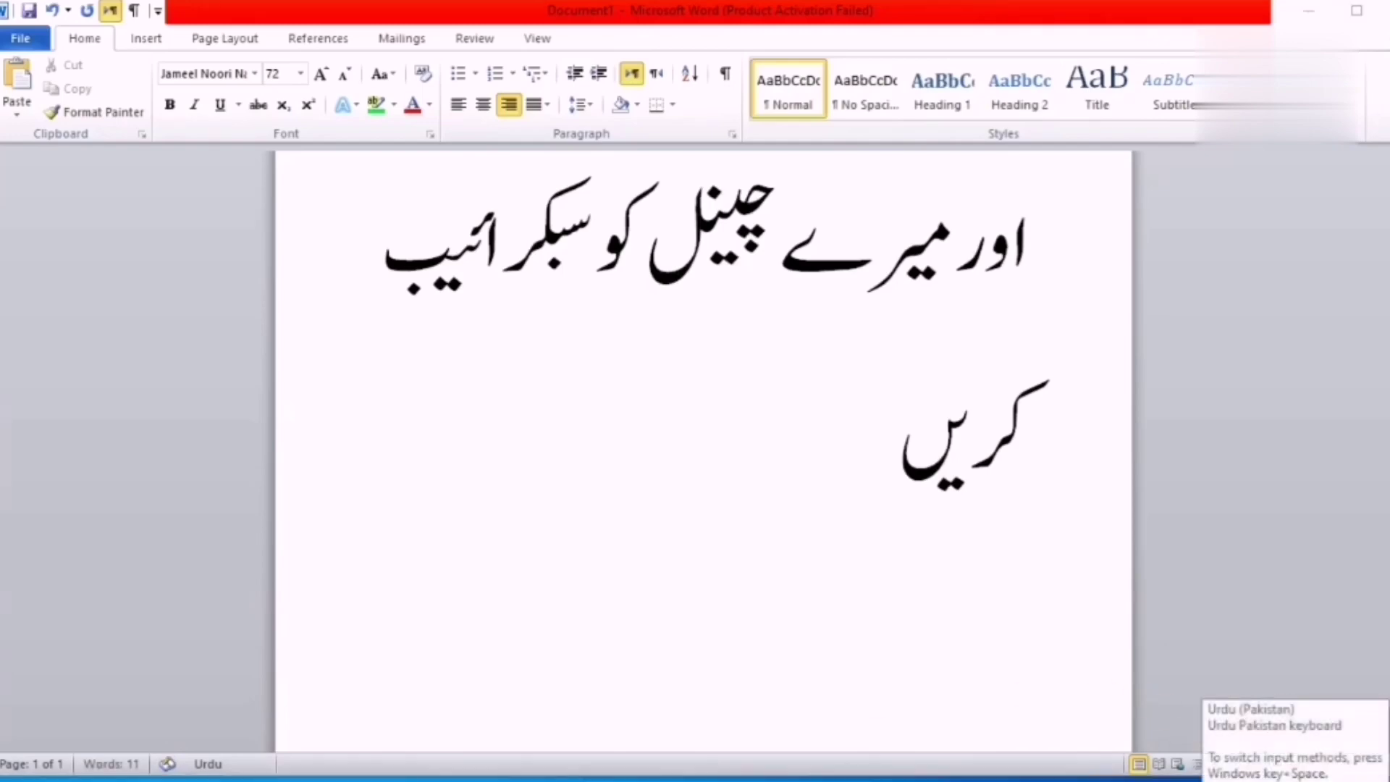
pyautogui.click(1277, 773)
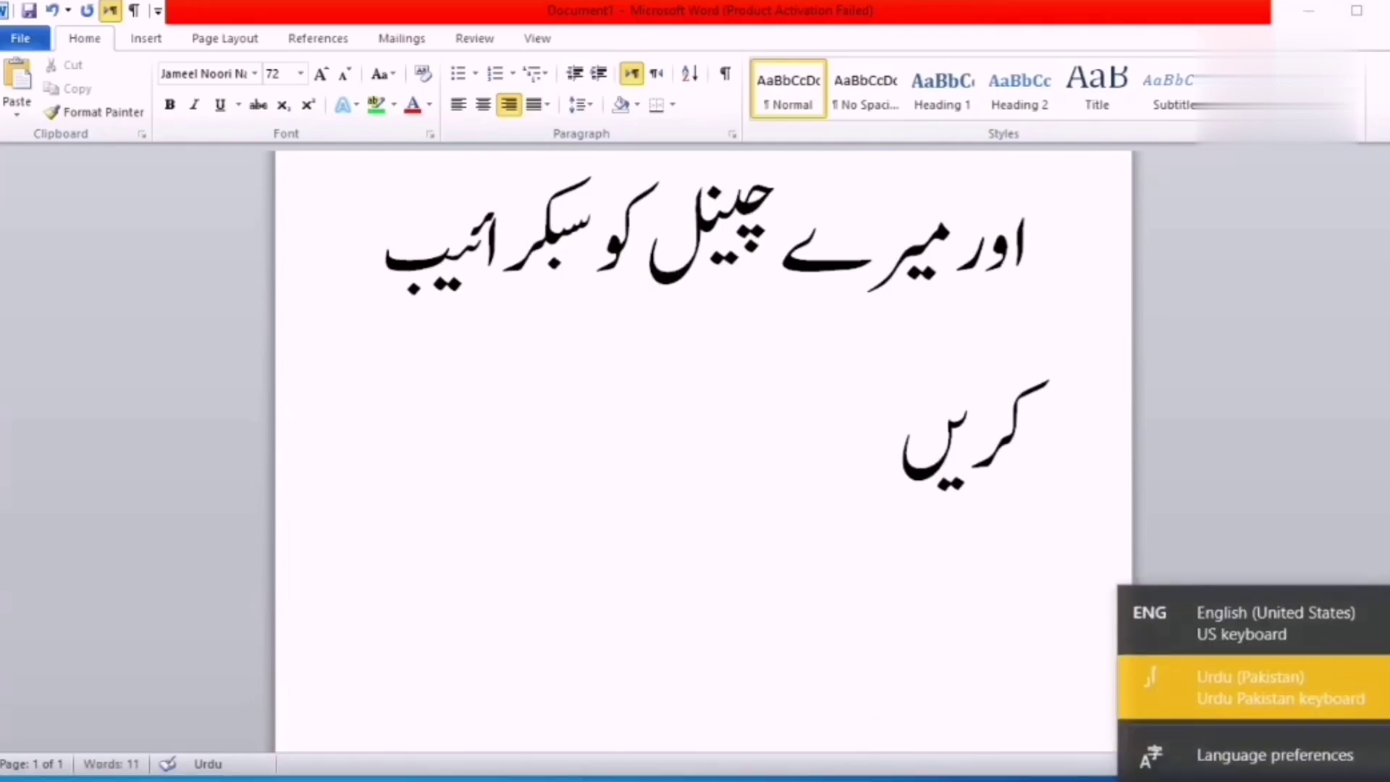
pyautogui.click(1270, 622)
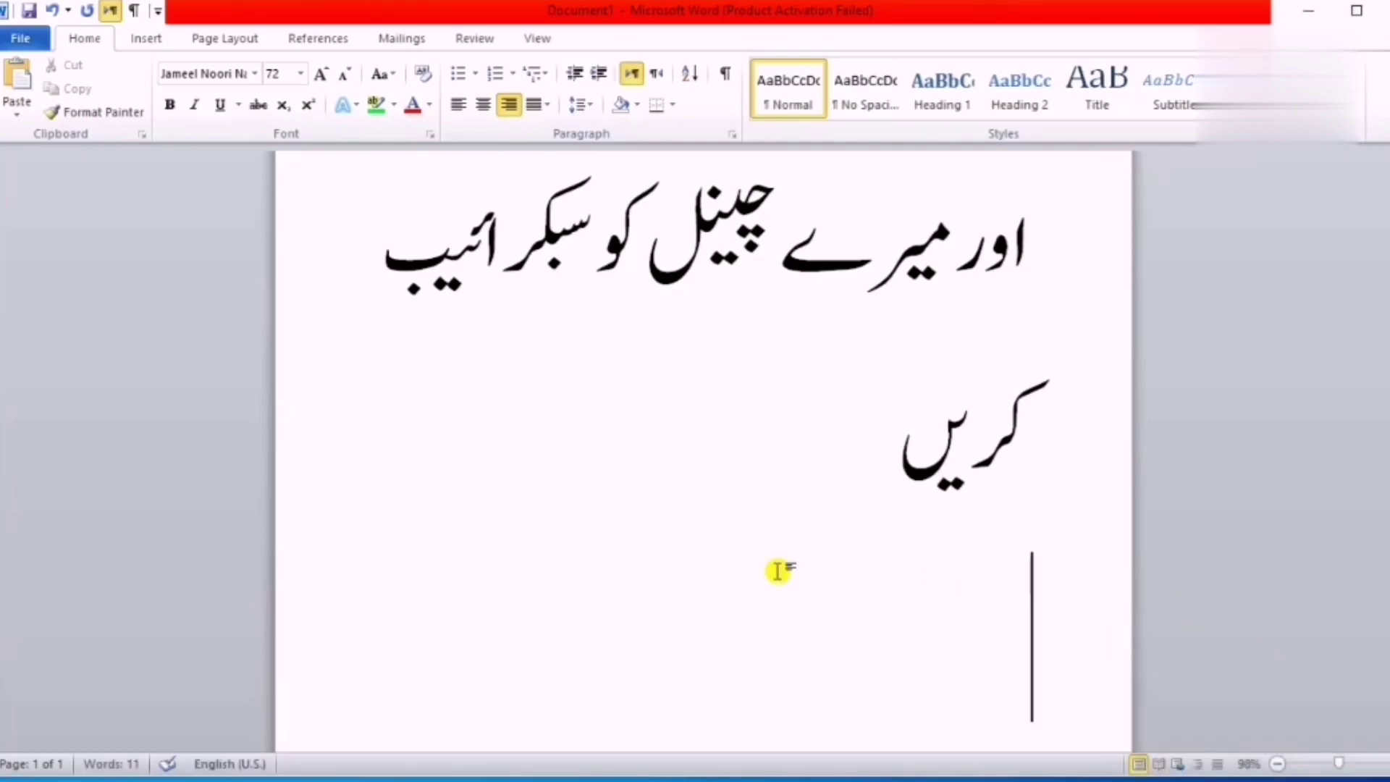
# Type the left-aligned English line 'How r u . please subscribe my channel'
pyautogui.write('ho')
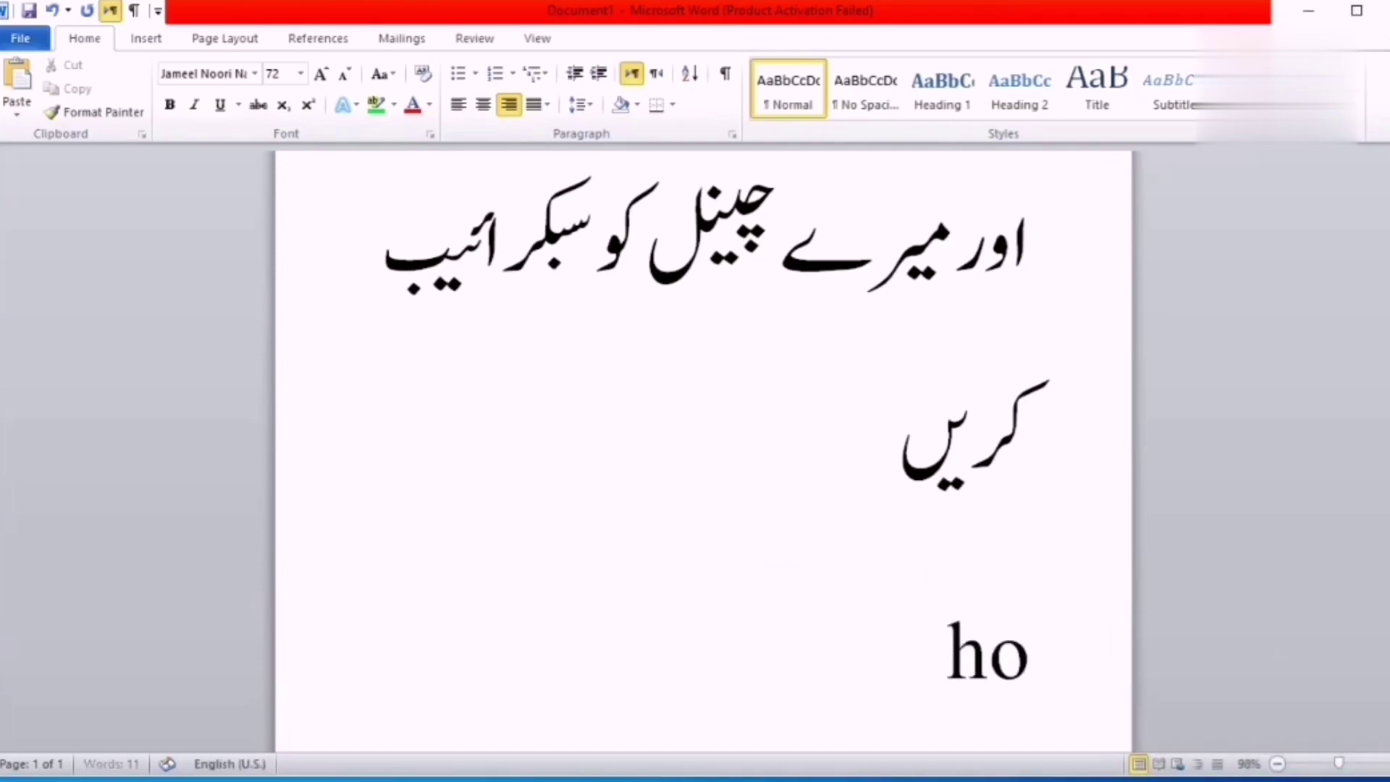
pyautogui.write('w r')
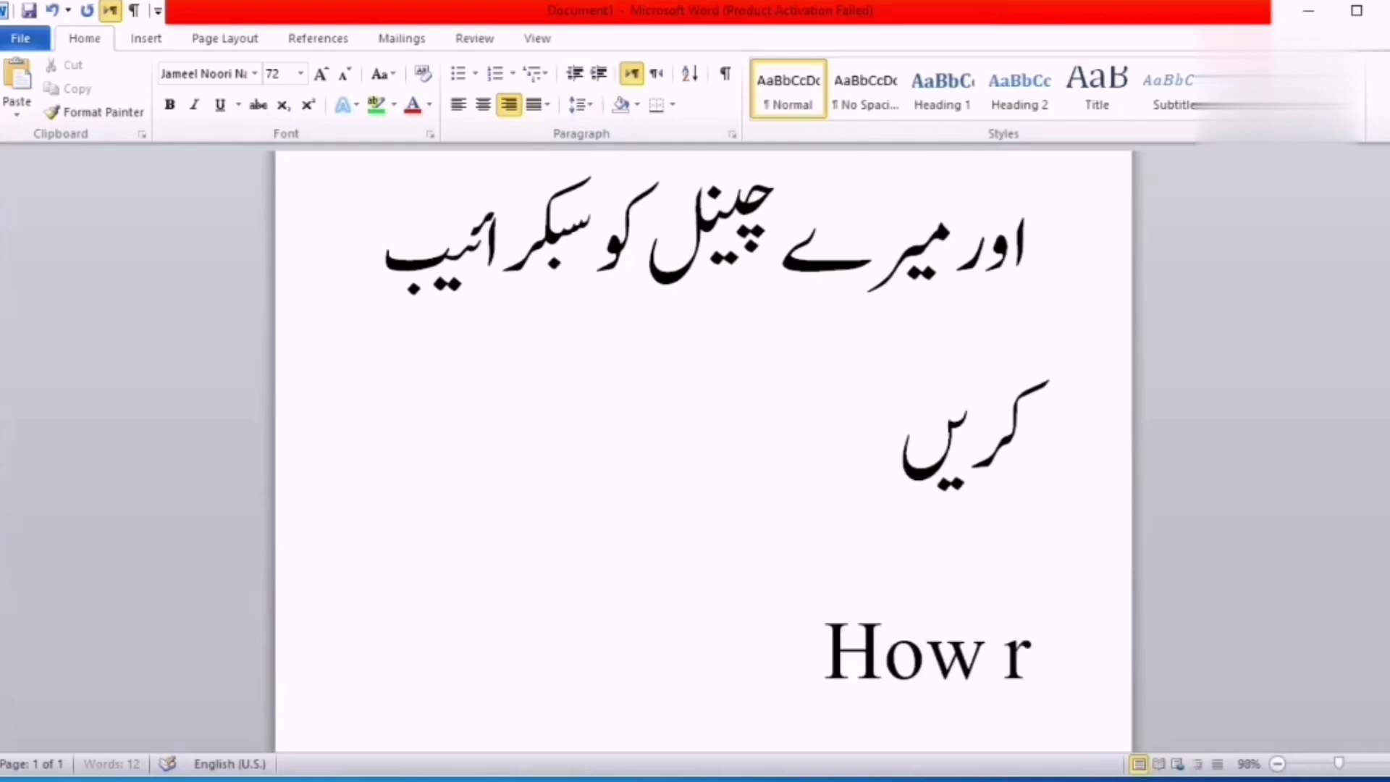
pyautogui.write(' u')
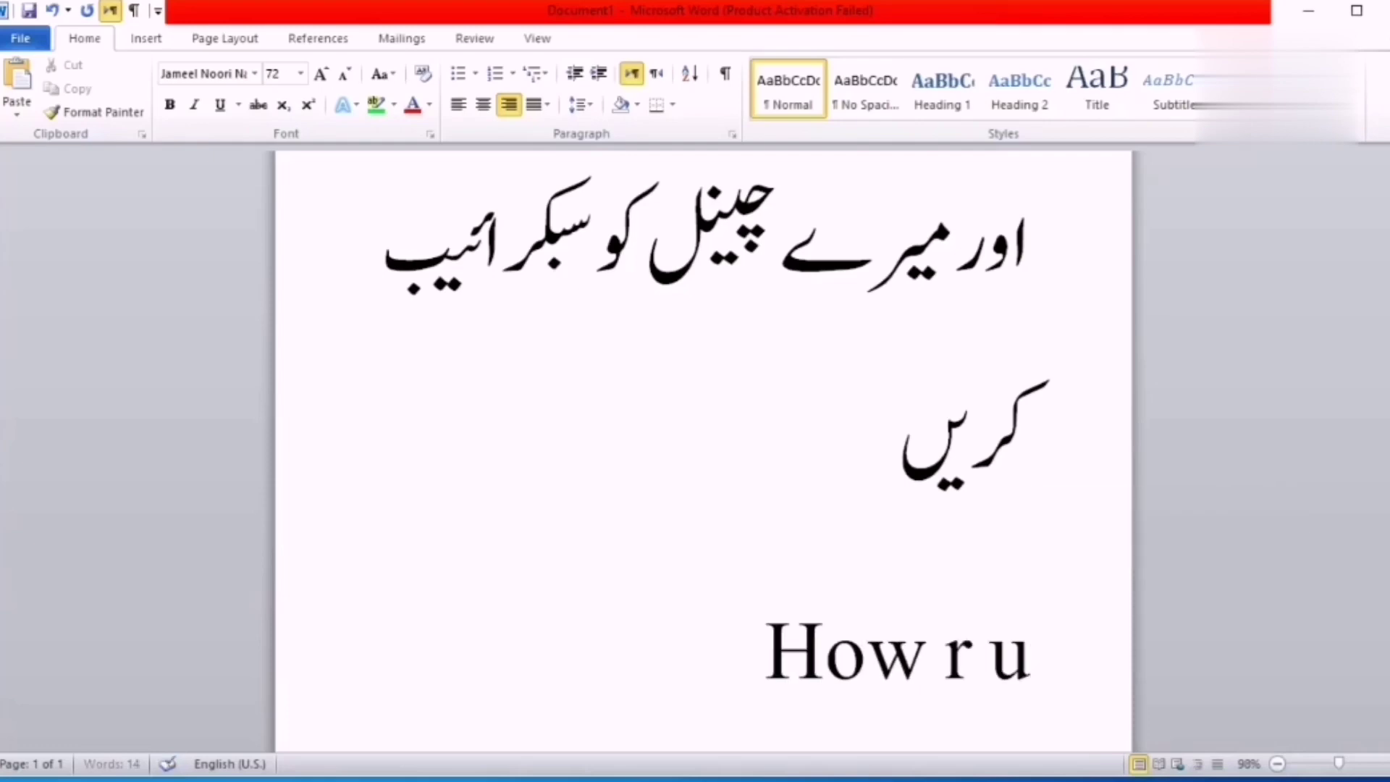
pyautogui.click(458, 105)
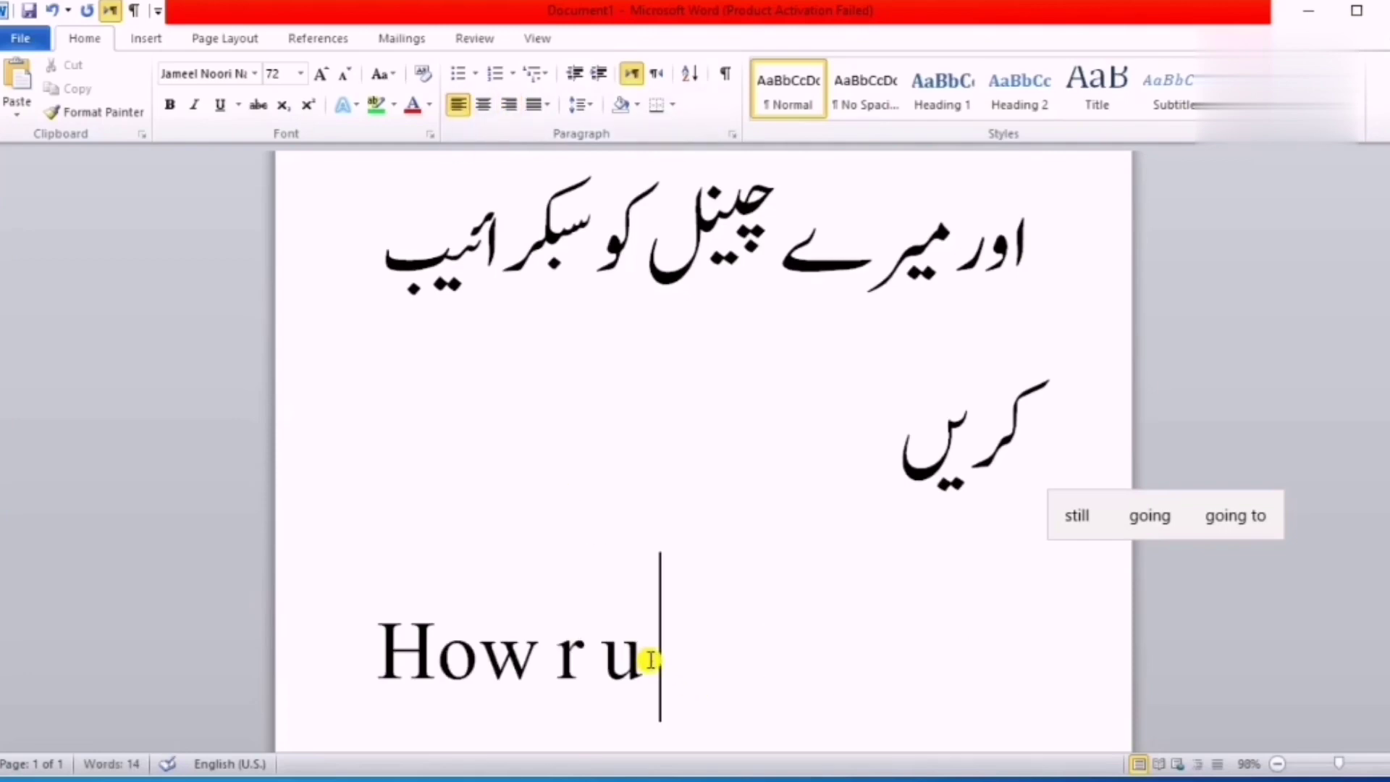
pyautogui.write('. p')
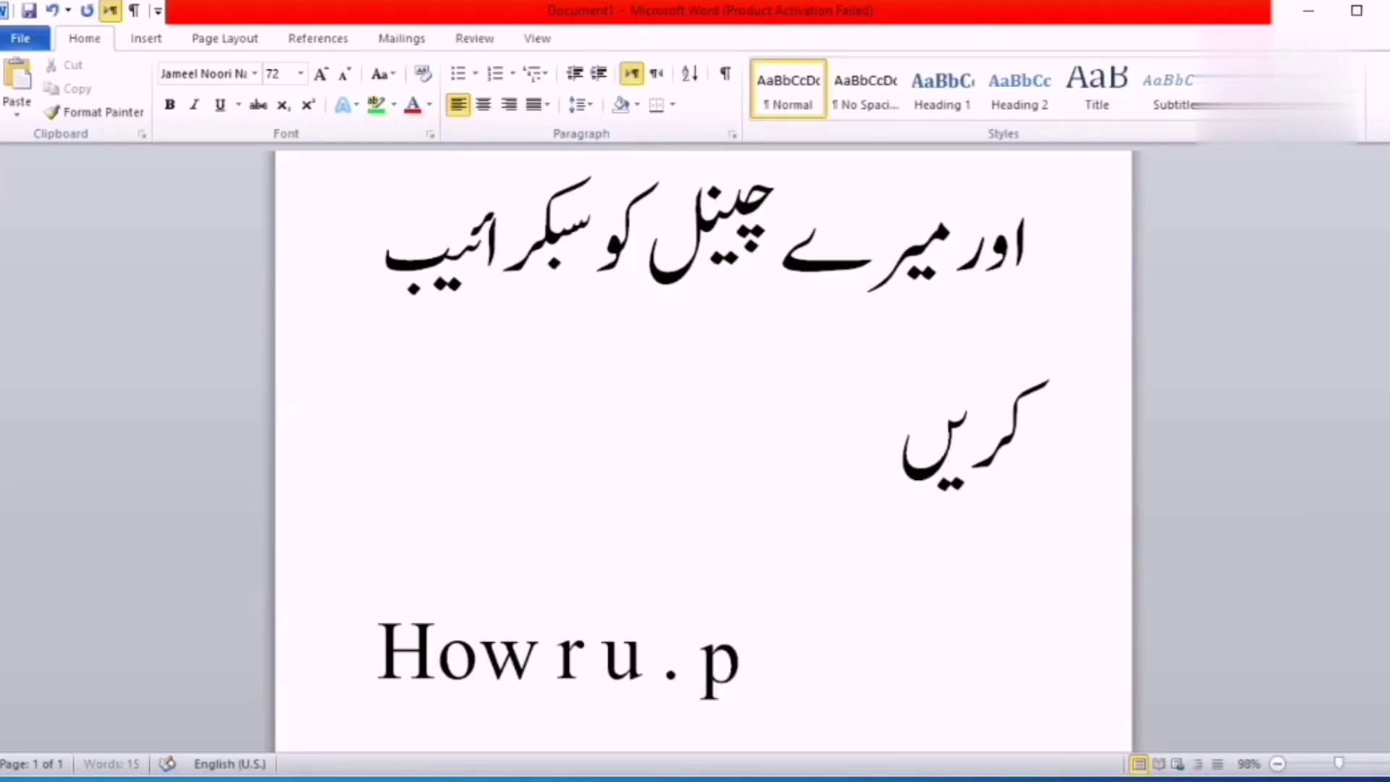
pyautogui.write('lease sub')
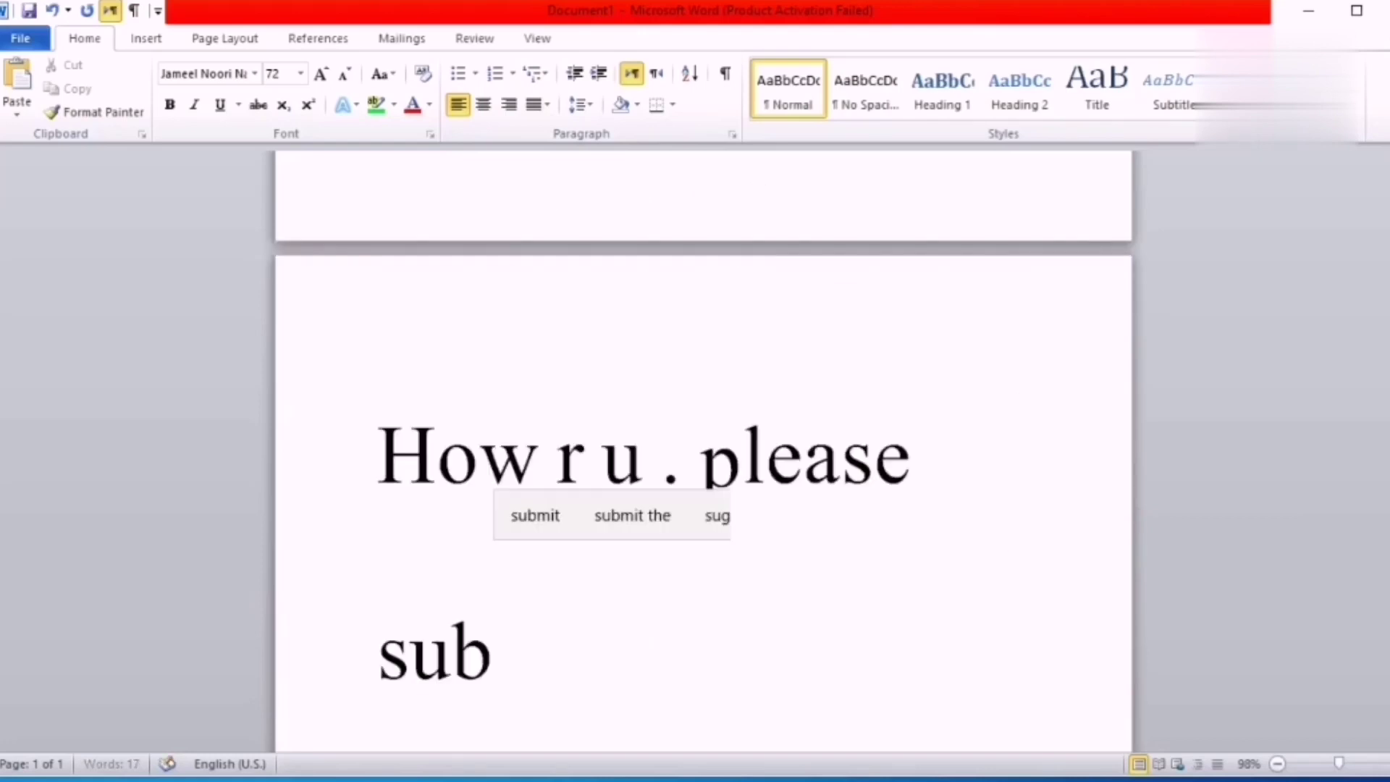
pyautogui.write('cribe ')
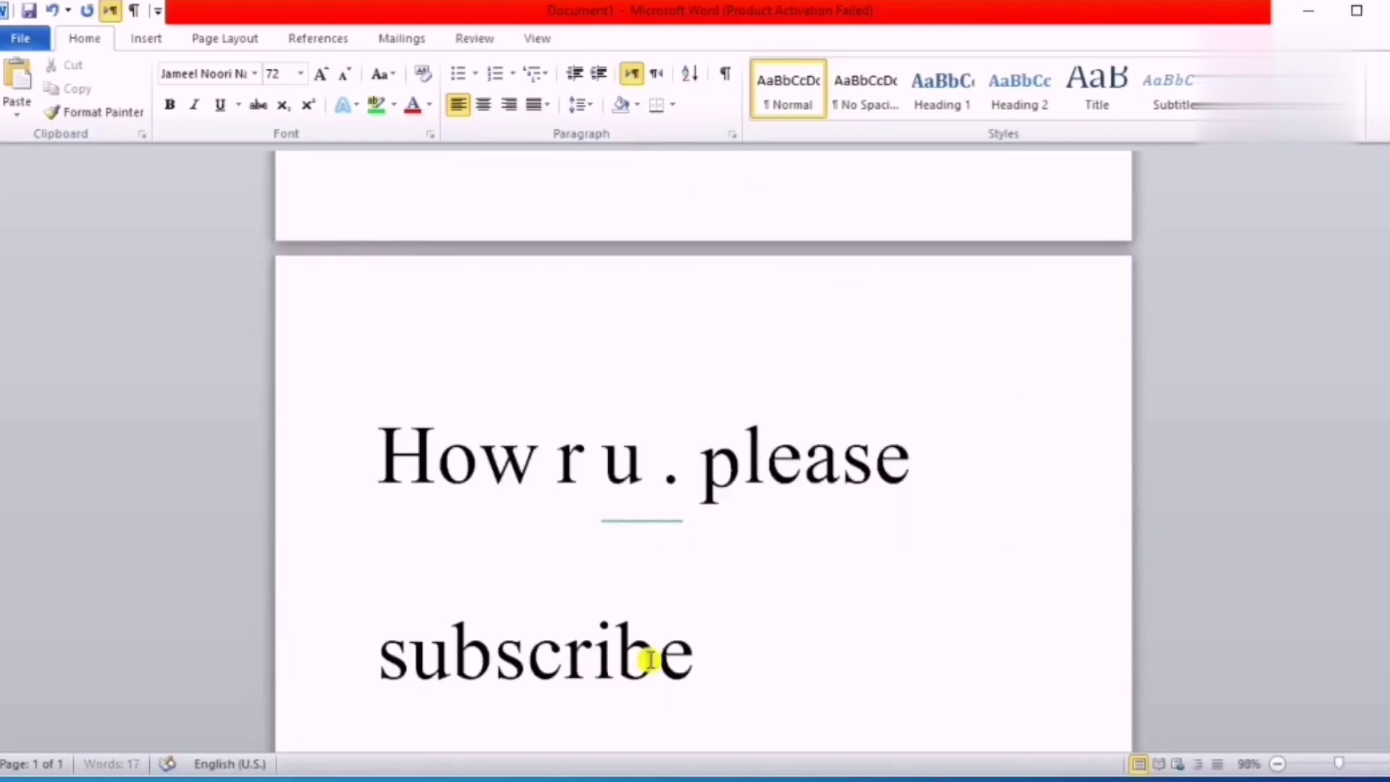
pyautogui.write('my cha')
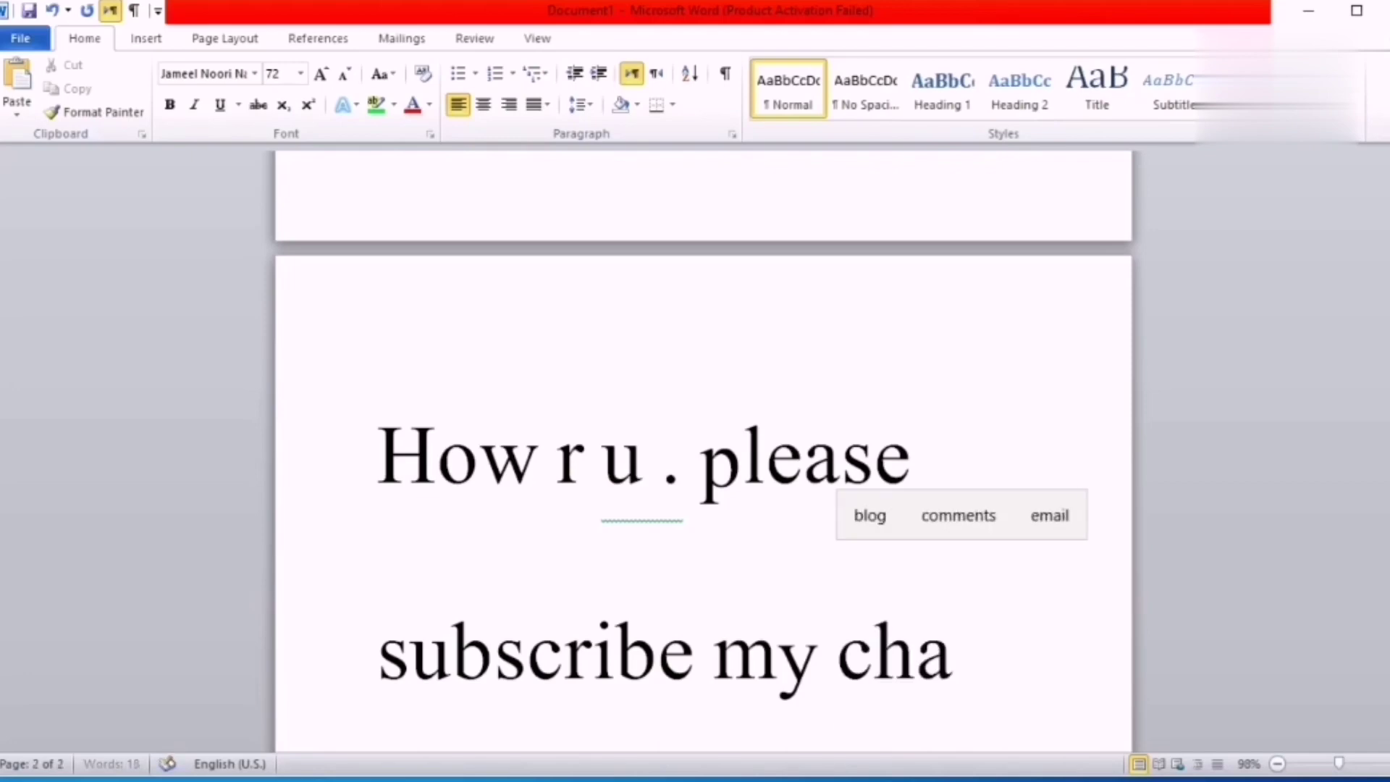
pyautogui.write('nnel')
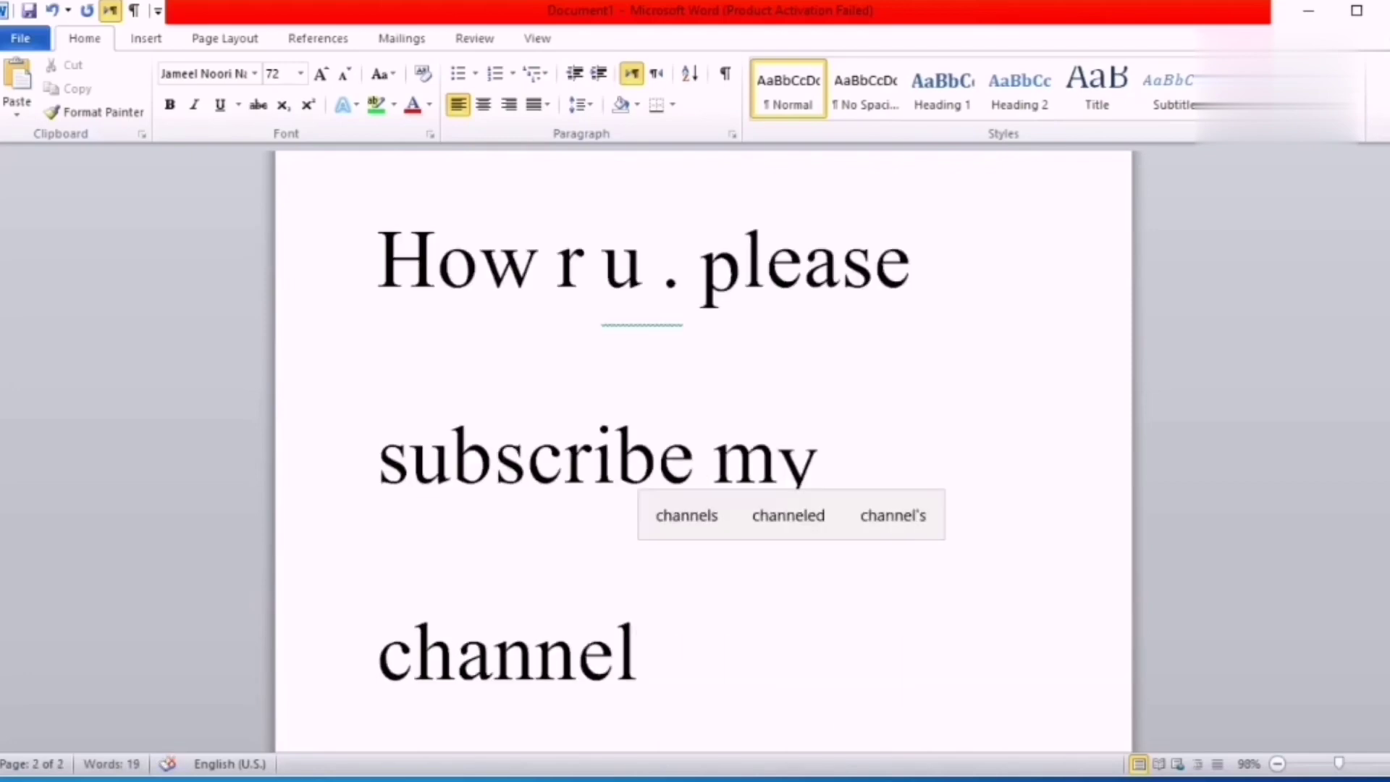
pyautogui.press('Return')
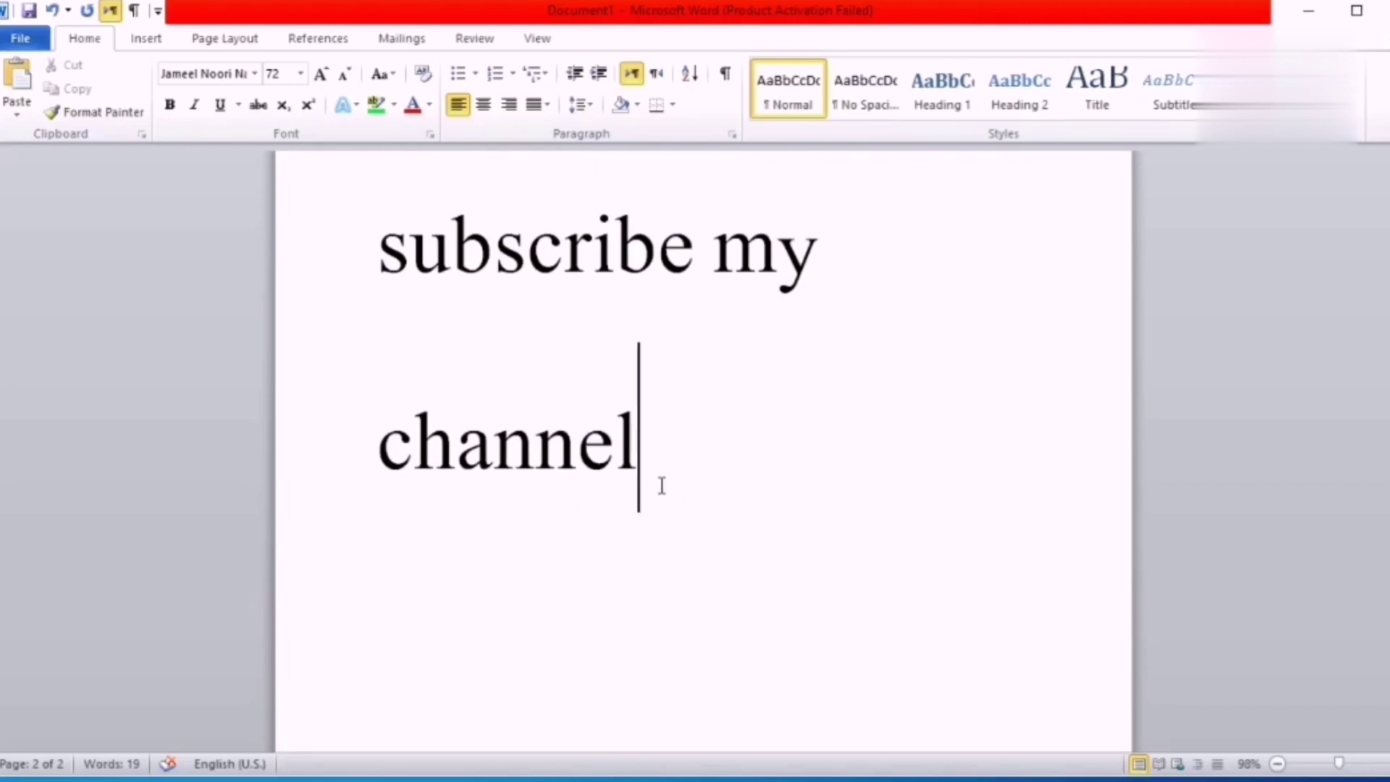
# Select the Urdu and English text and set it to 36 pt with Shrink Font and Grow Font
pyautogui.moveTo(657, 479); pyautogui.dragTo(530, 162)
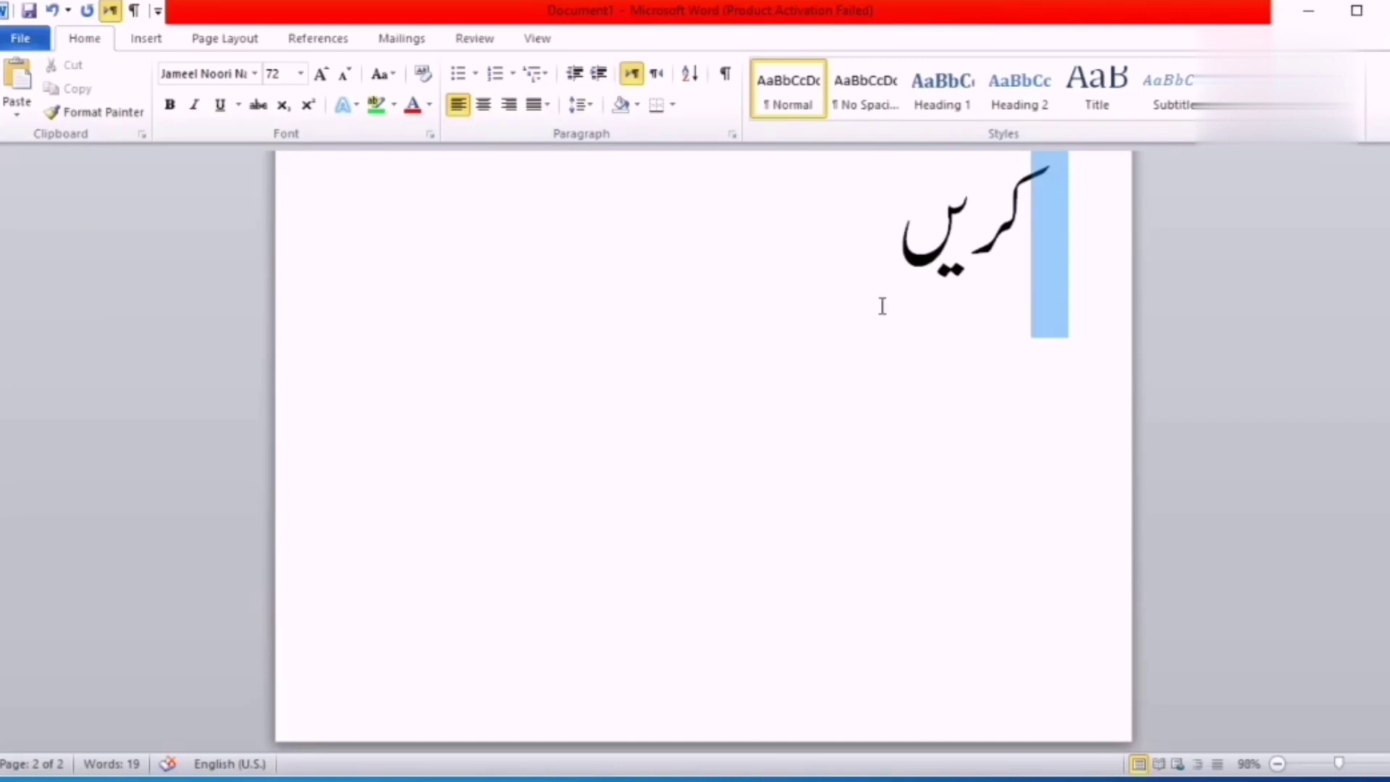
pyautogui.moveTo(890, 333); pyautogui.dragTo(890, 333)
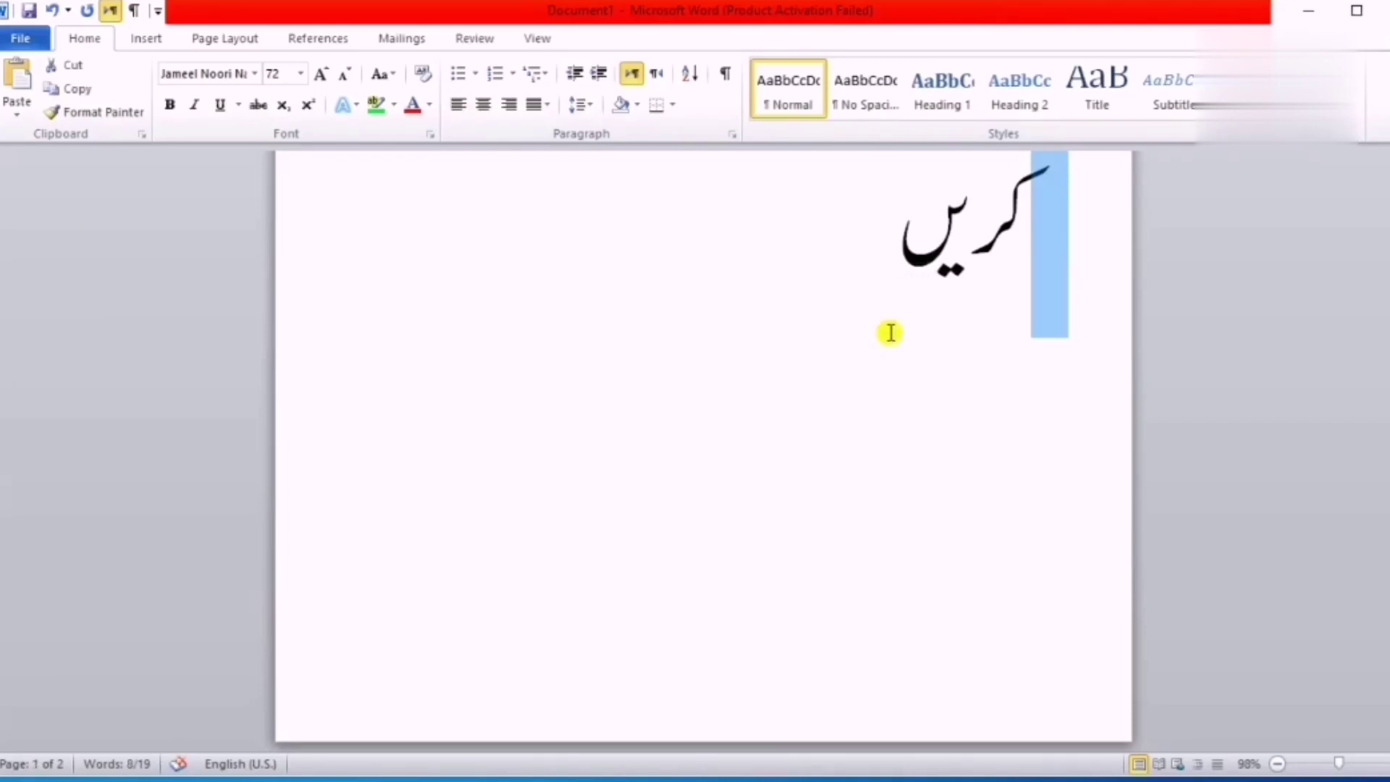
pyautogui.click(348, 74)
pyautogui.click(347, 74)
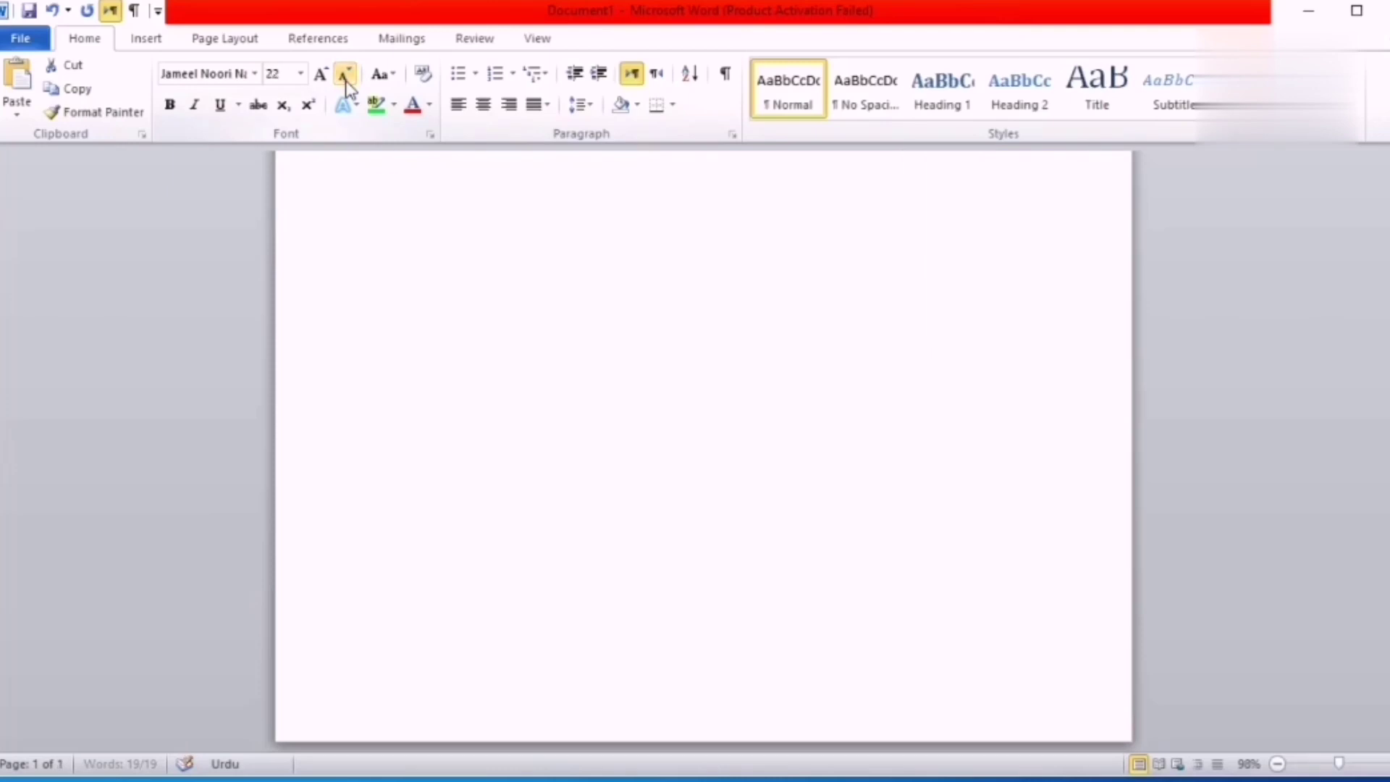
pyautogui.click(345, 76)
pyautogui.click(345, 76)
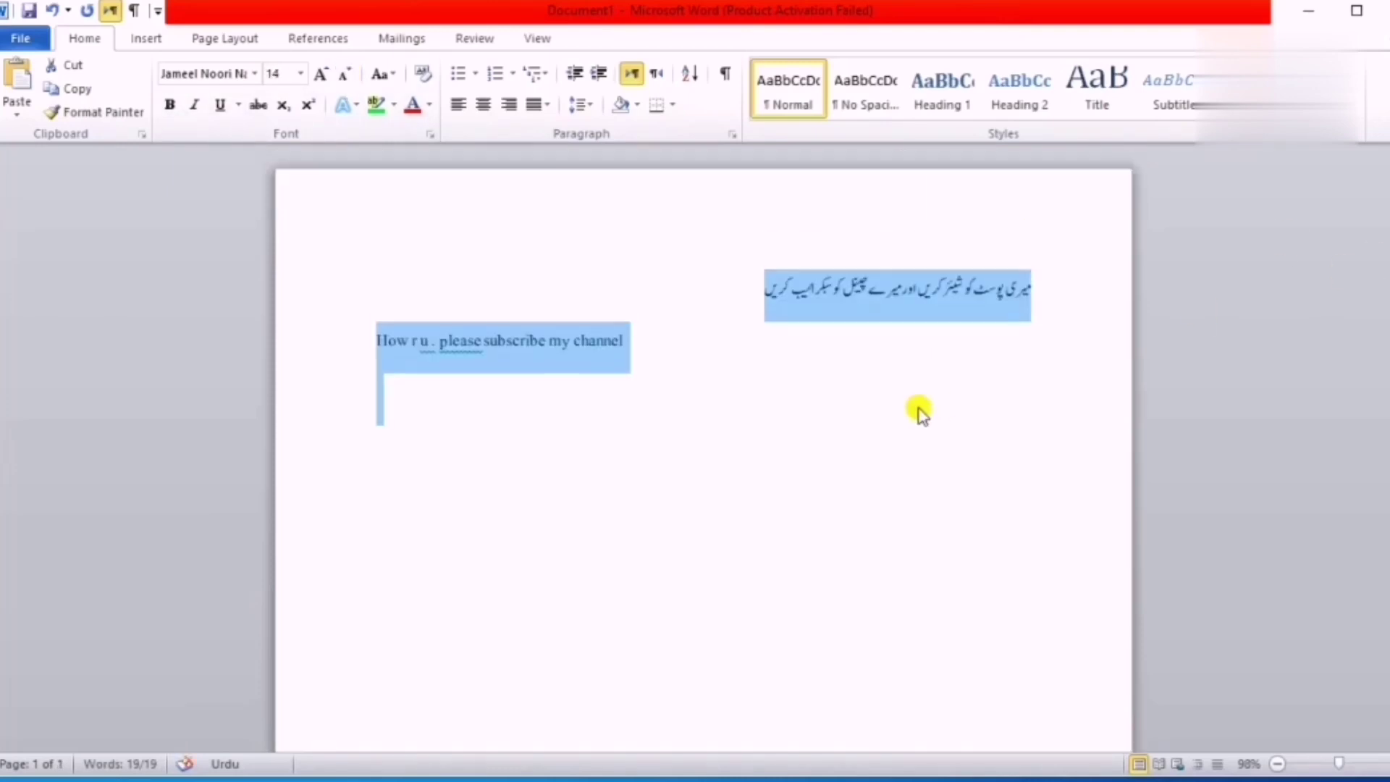
pyautogui.doubleClick(321, 75)
pyautogui.doubleClick(321, 75)
pyautogui.click(321, 75)
pyautogui.doubleClick(321, 75)
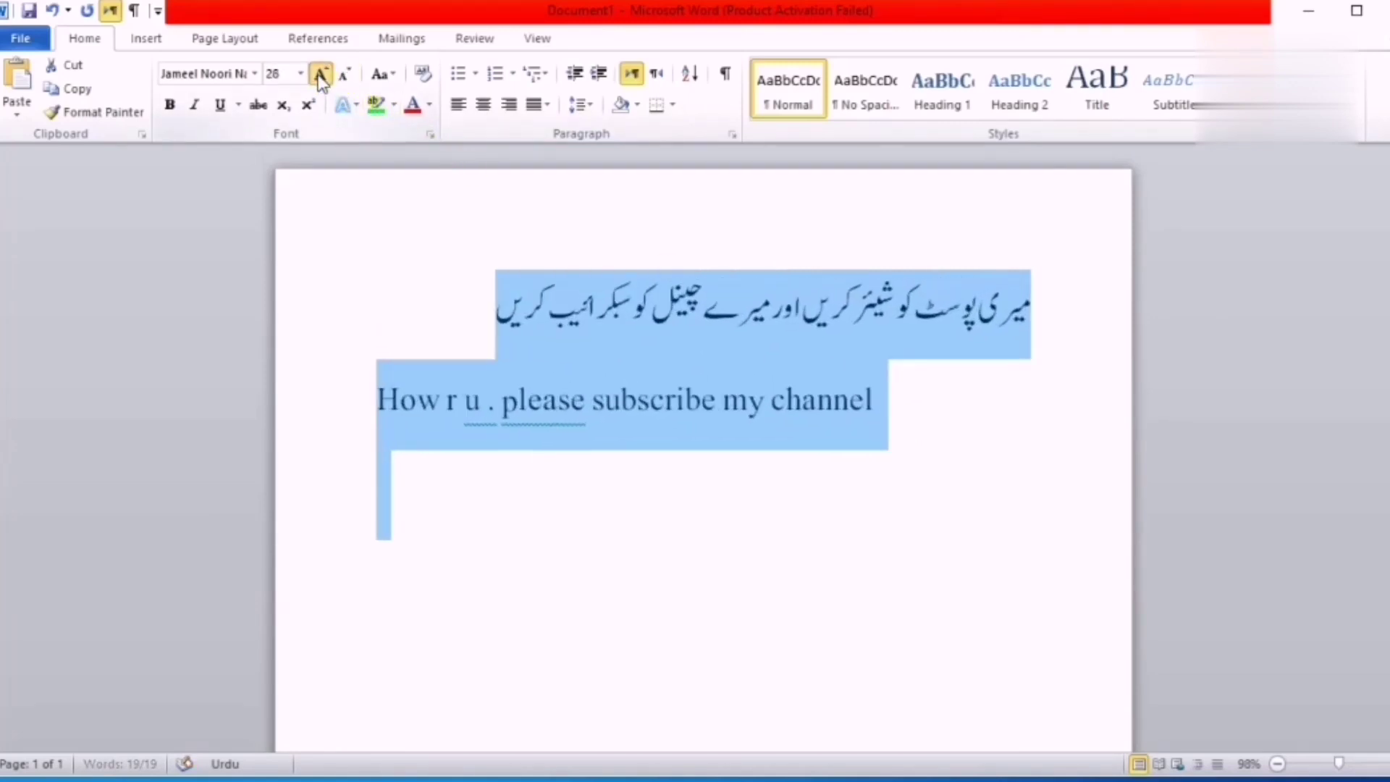
pyautogui.doubleClick(320, 75)
pyautogui.click(343, 77)
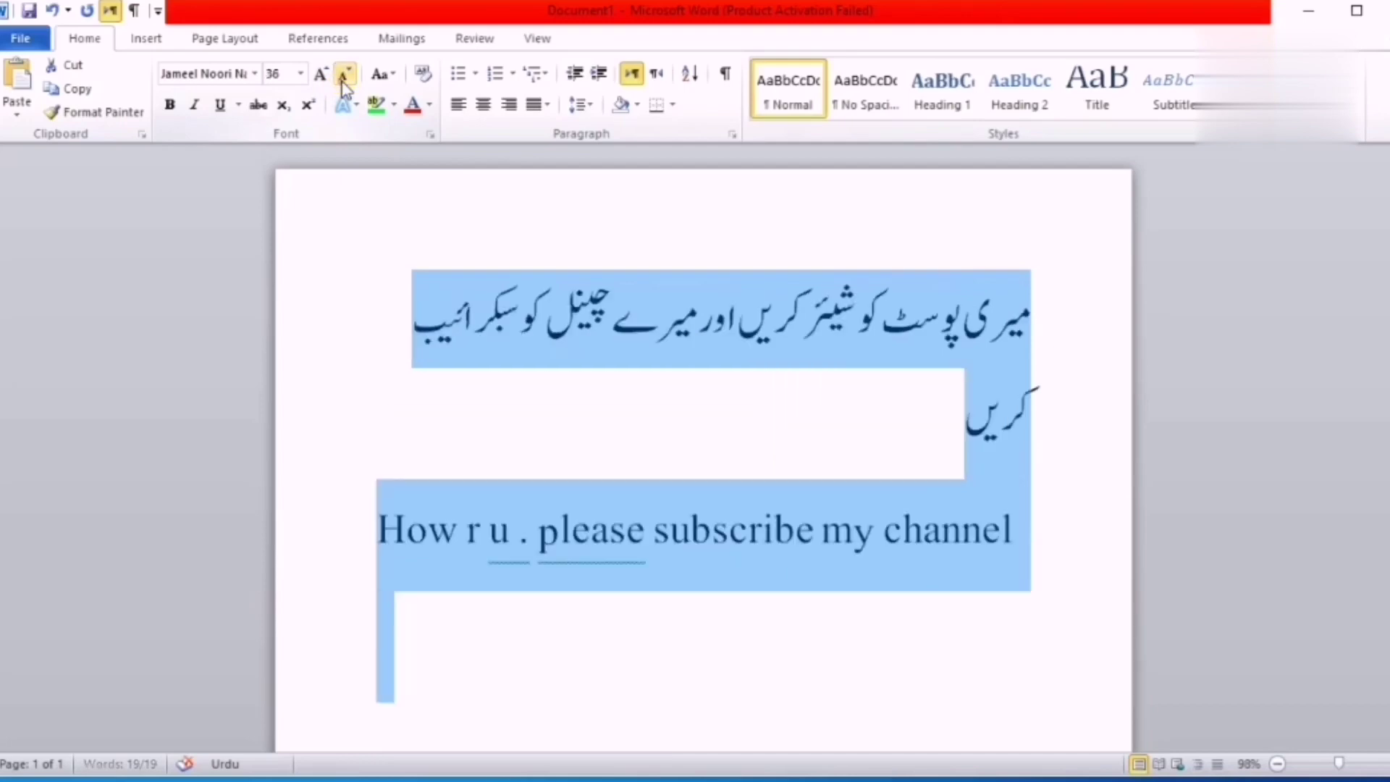
pyautogui.click(705, 466)
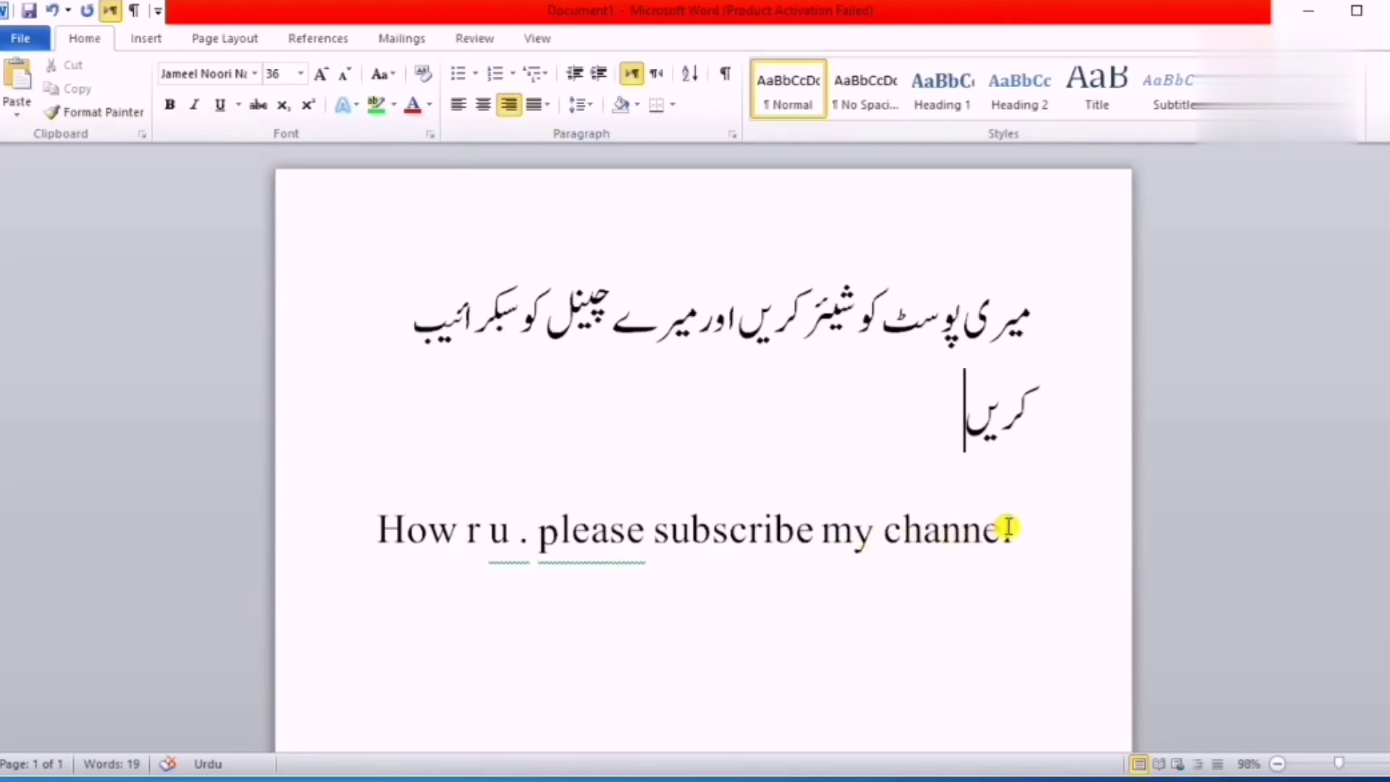
# Make 'please subscribe my channel' red and bold, undoing an accidental '@' keystroke
pyautogui.moveTo(1008, 527); pyautogui.dragTo(540, 528)
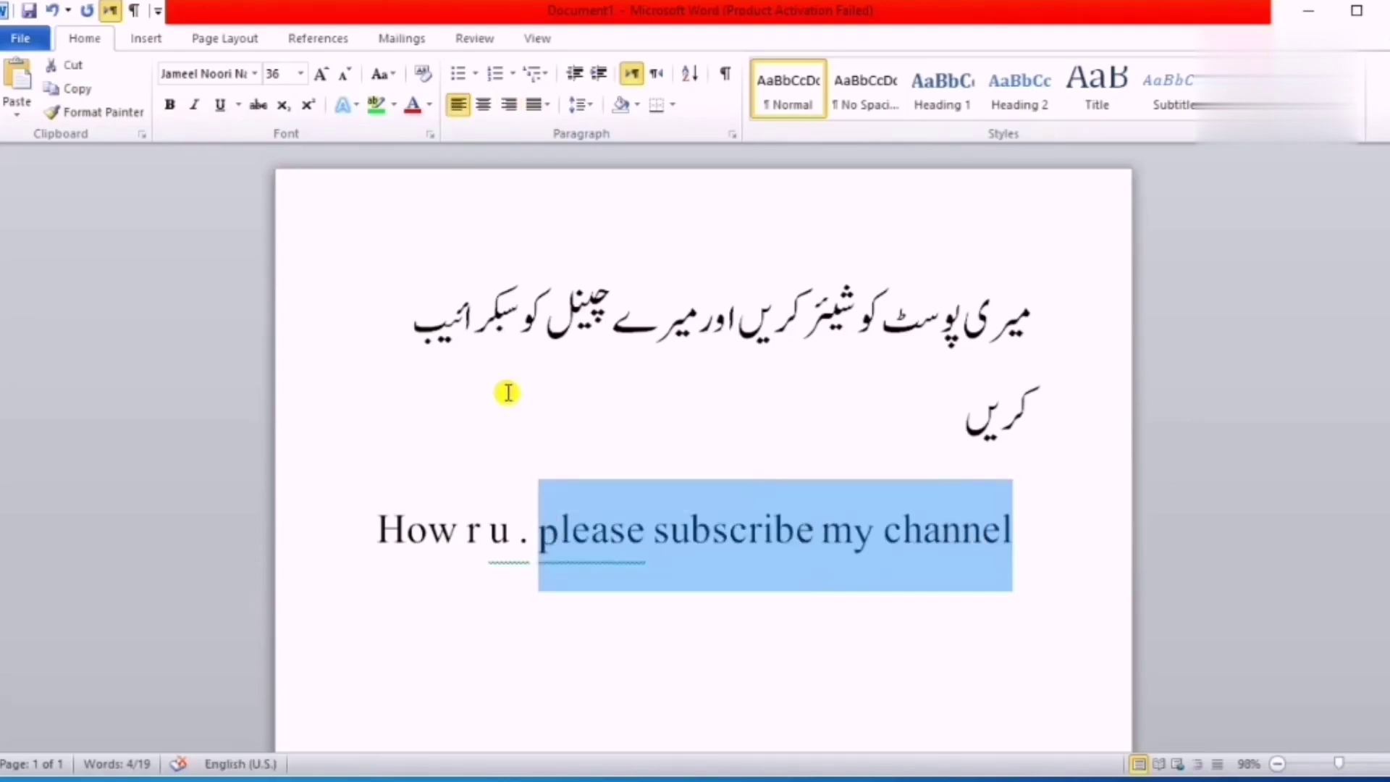
pyautogui.click(413, 110)
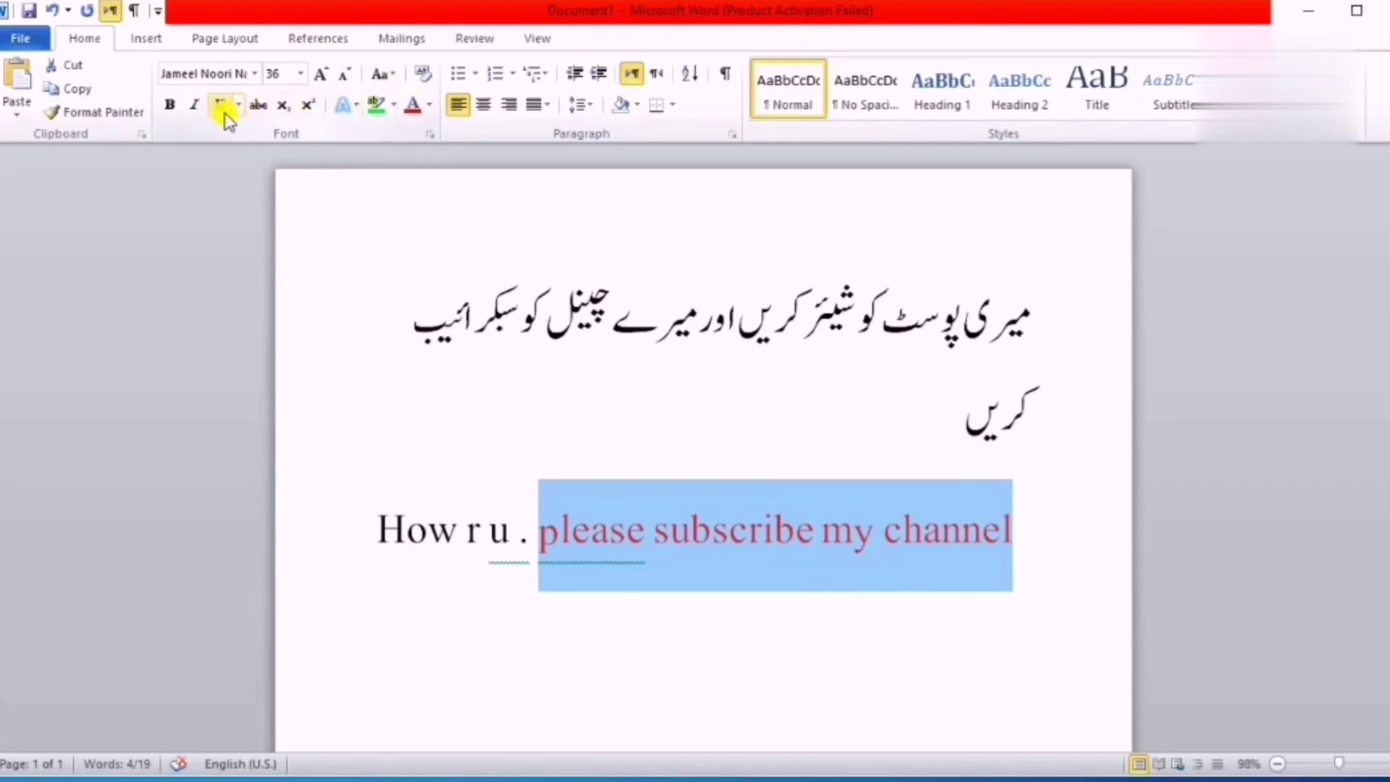
pyautogui.click(173, 108)
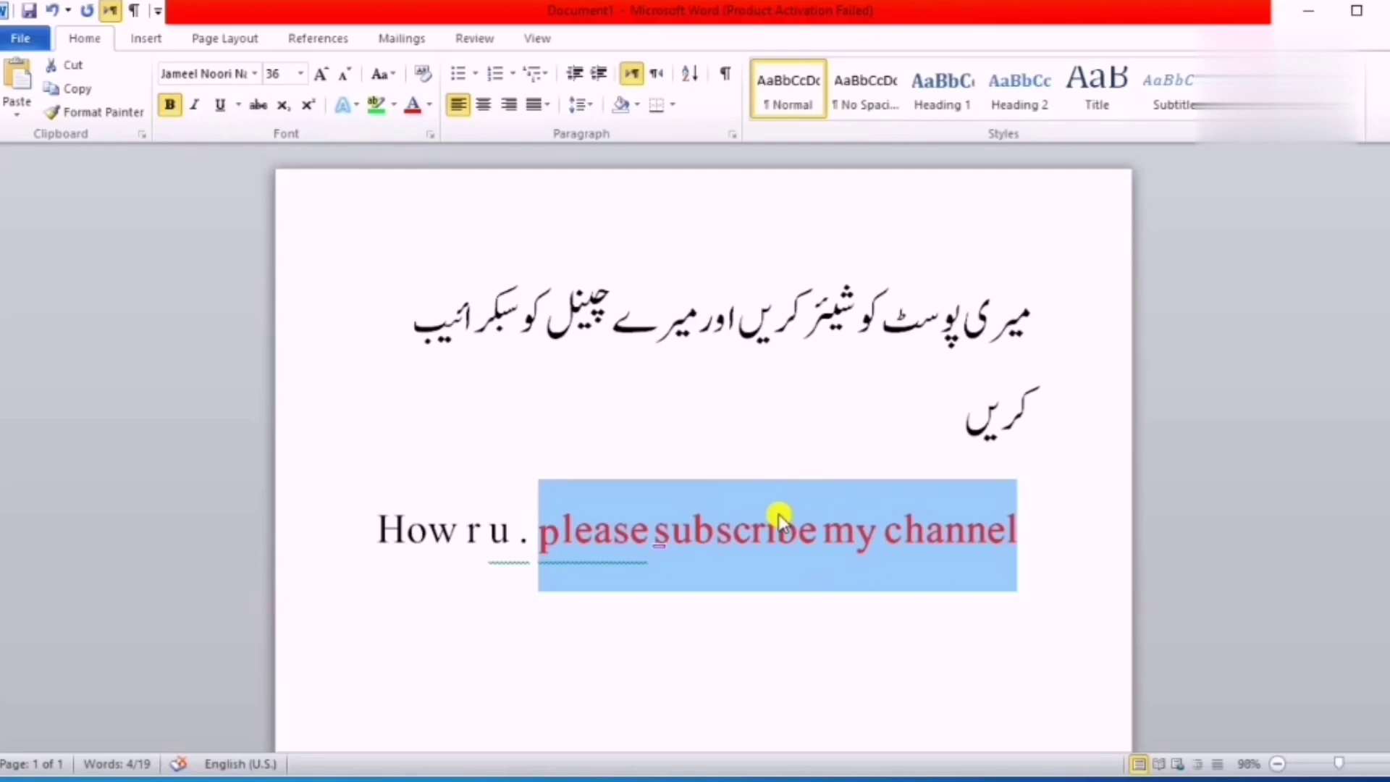
pyautogui.write('@')
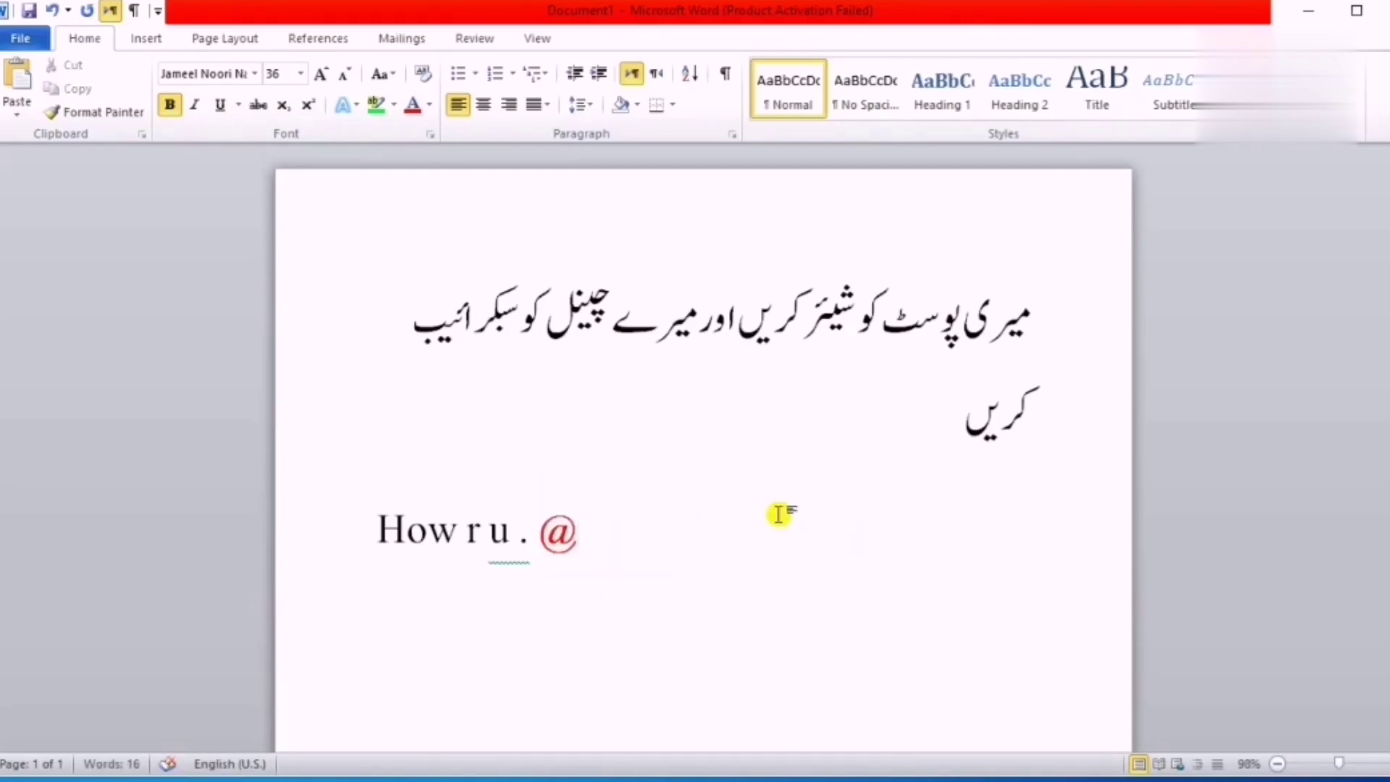
pyautogui.hotkey('ctrl', 'z')
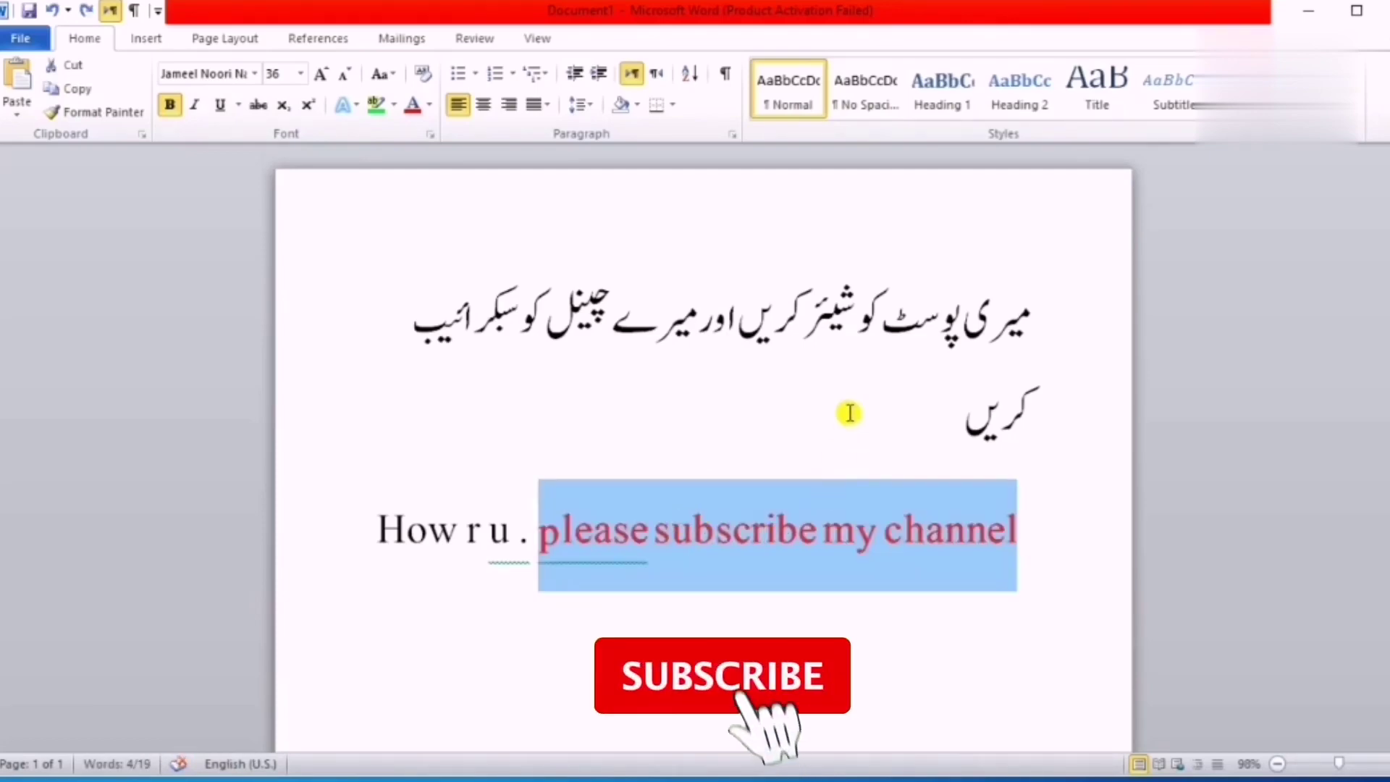
# Deselect the text and move the insertion point to the empty line below the English text
pyautogui.click(851, 414)
pyautogui.click(1063, 310)
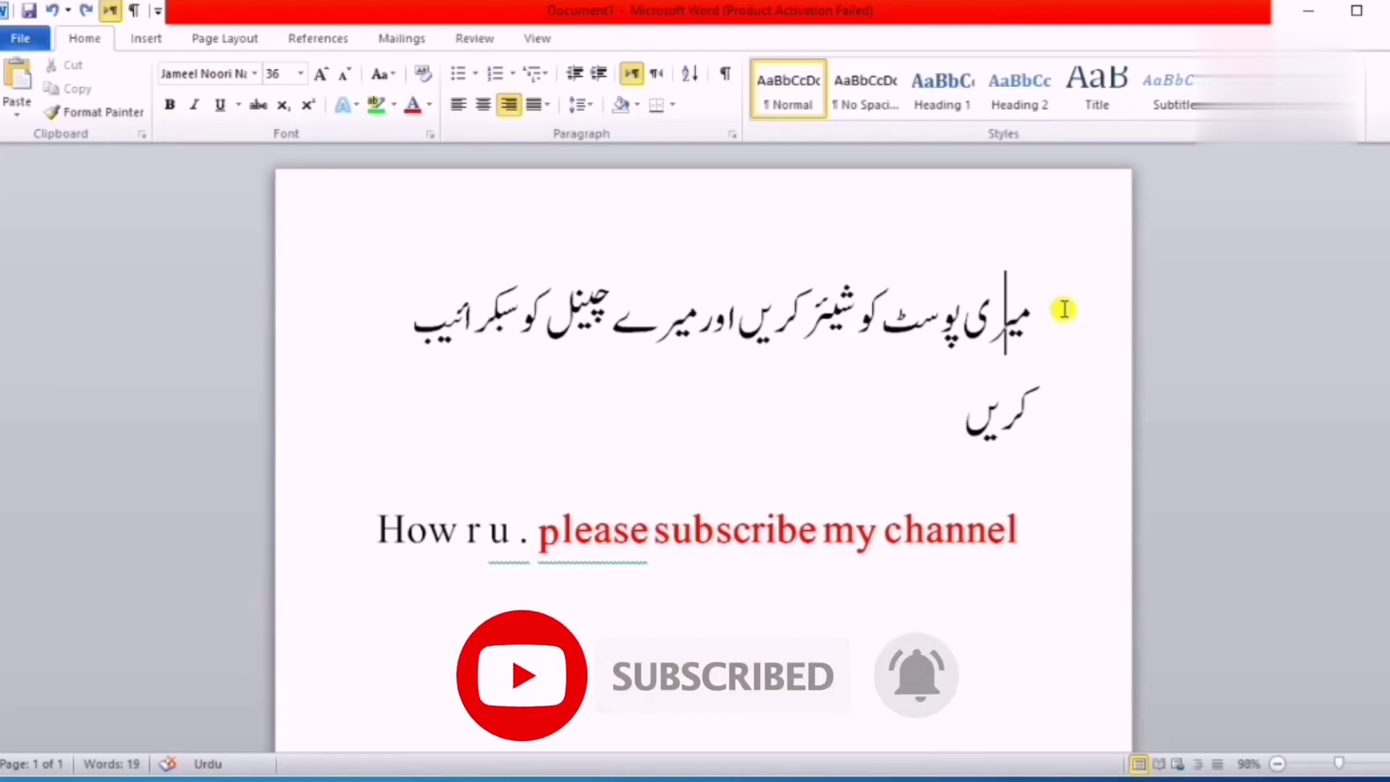
pyautogui.doubleClick(974, 624)
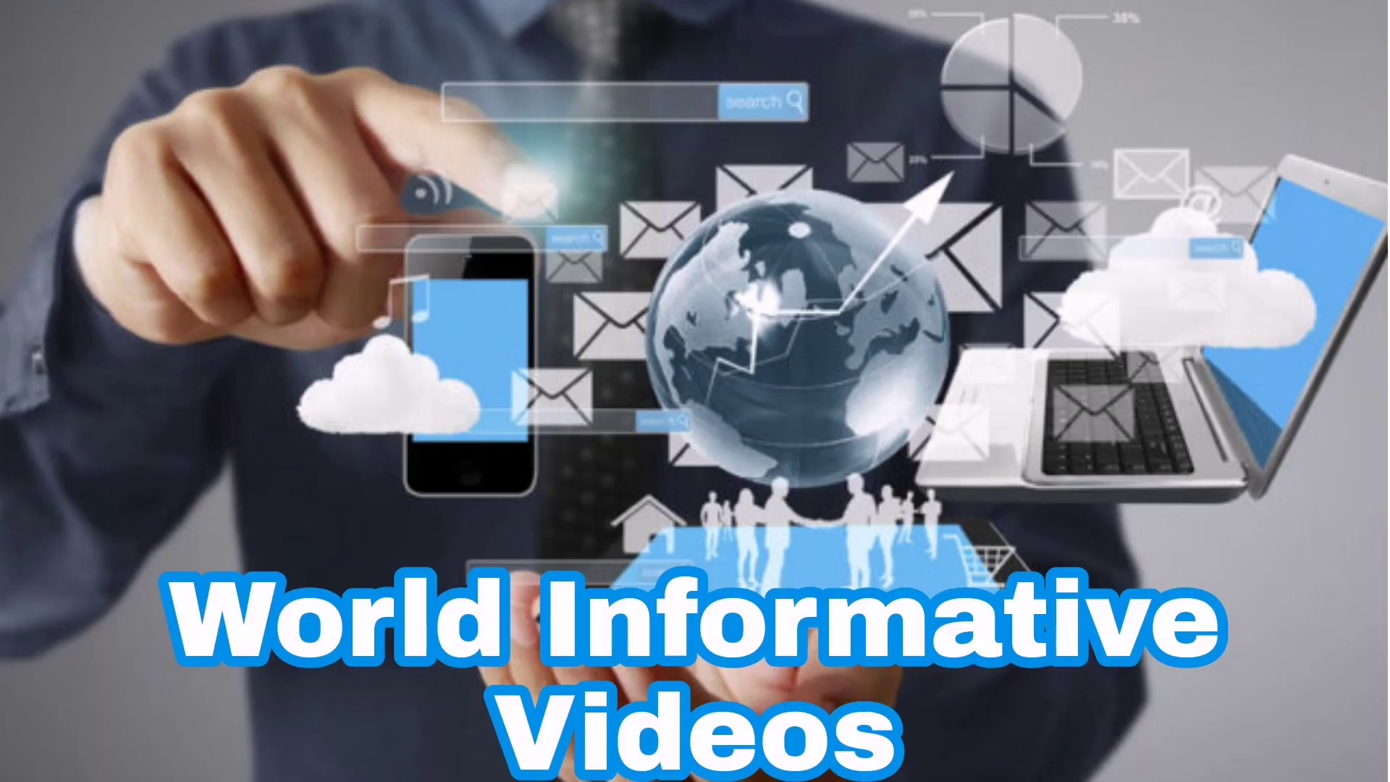